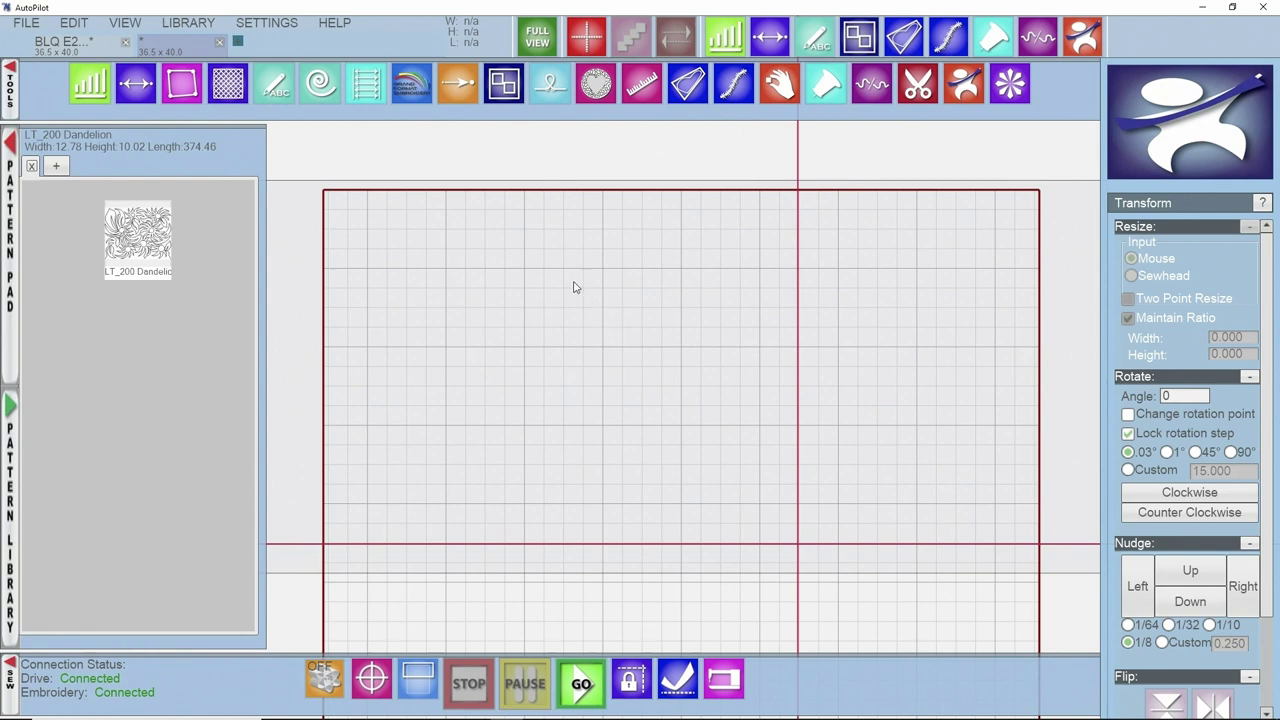
Step: Set the quilt size to 100 wide by 100 high
left_click(273, 28)
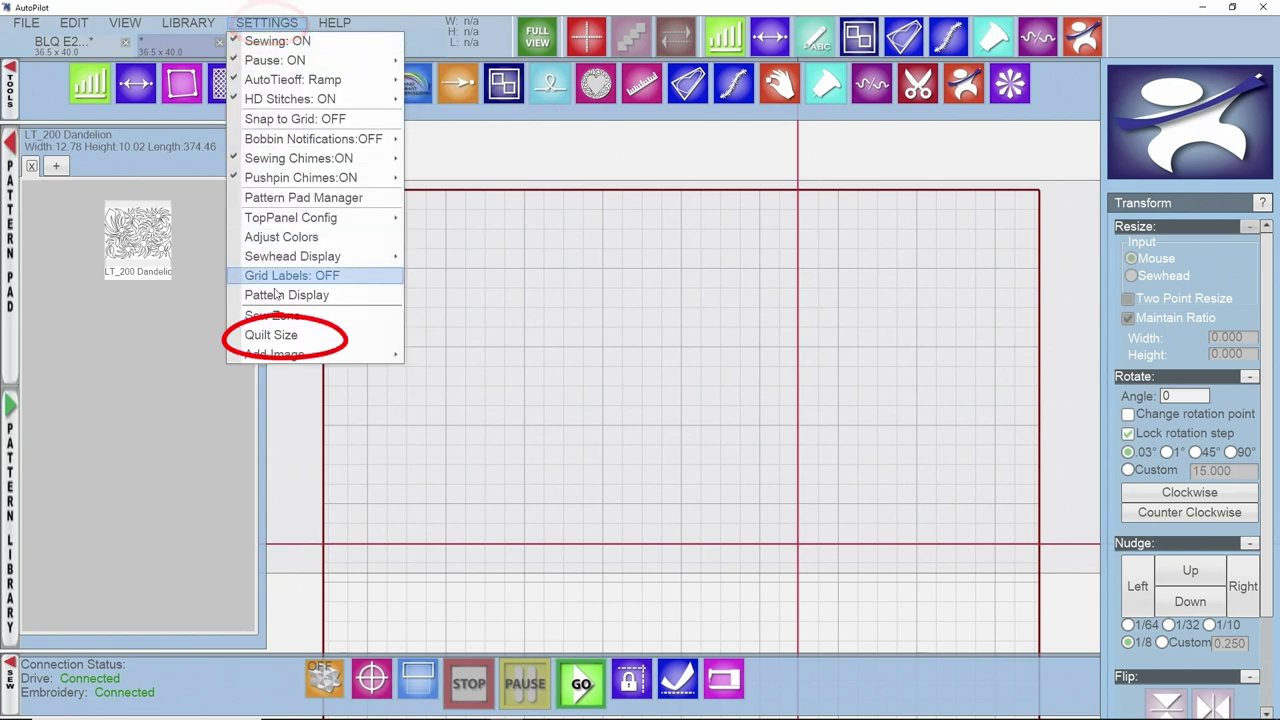
left_click(278, 336)
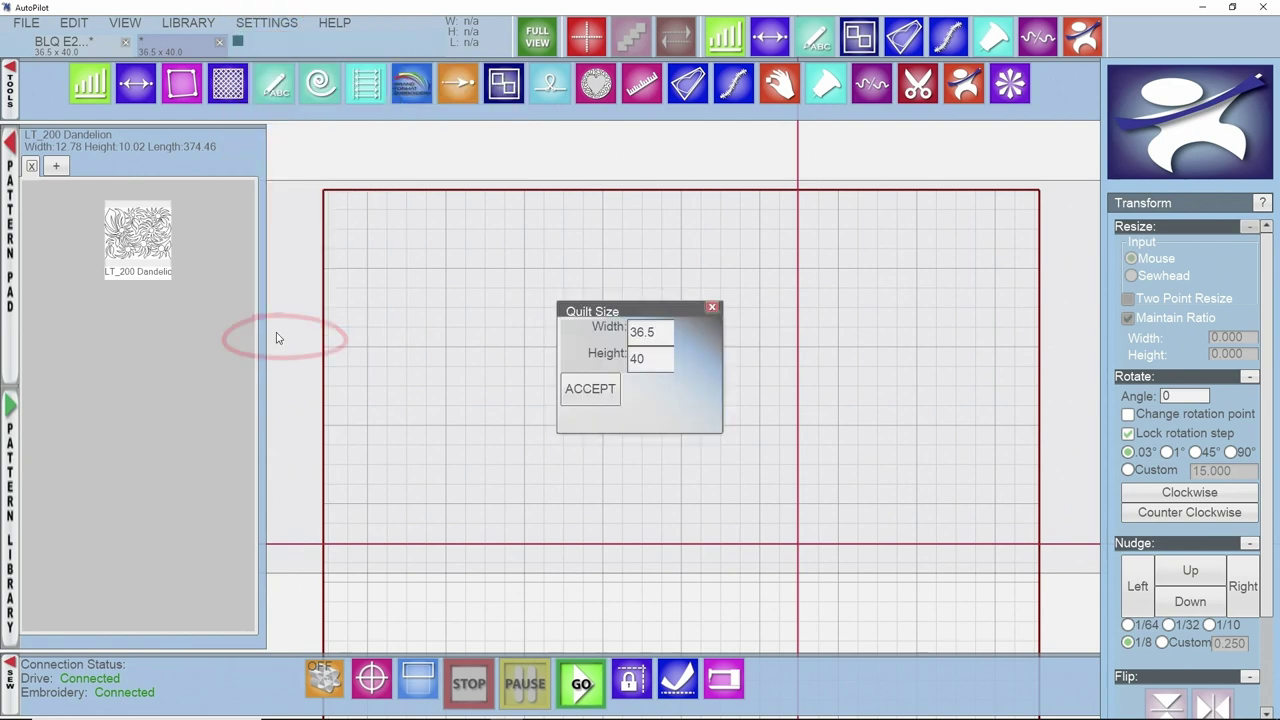
left_click(661, 331)
left_click(569, 412)
left_click(606, 453)
left_click(606, 453)
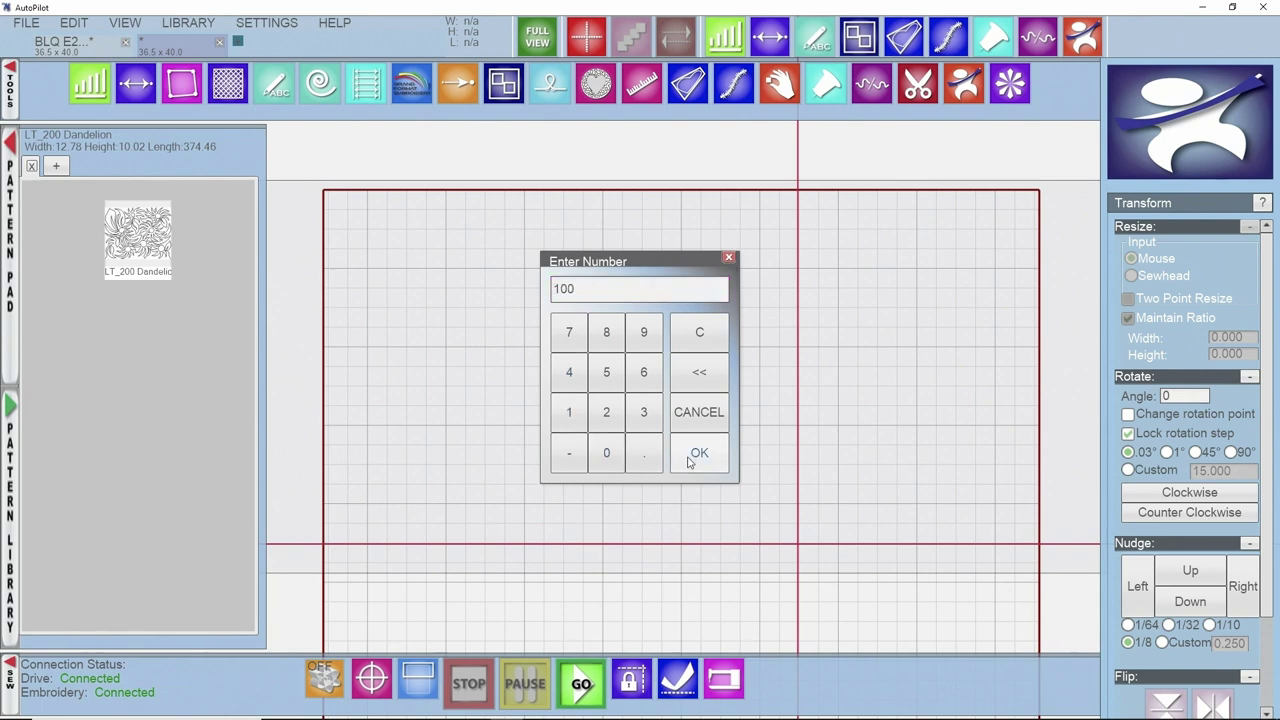
left_click(694, 455)
left_click(650, 367)
left_click(569, 412)
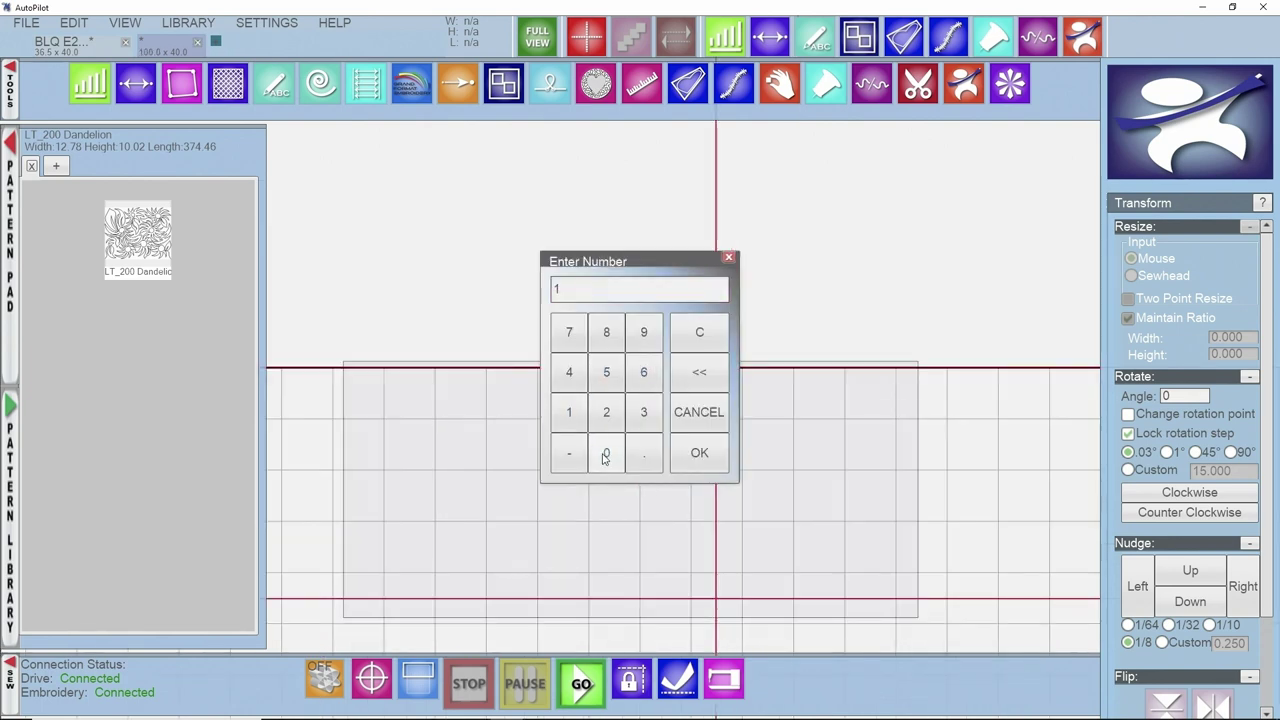
left_click(703, 470)
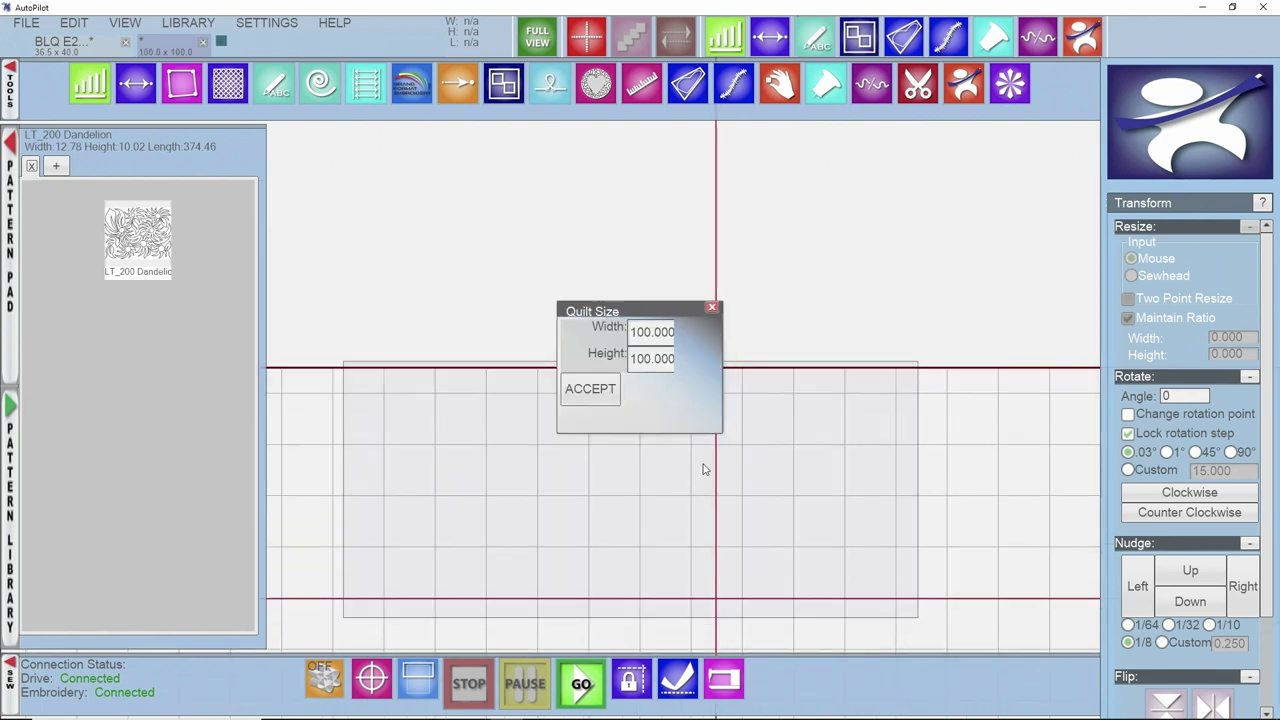
left_click(593, 391)
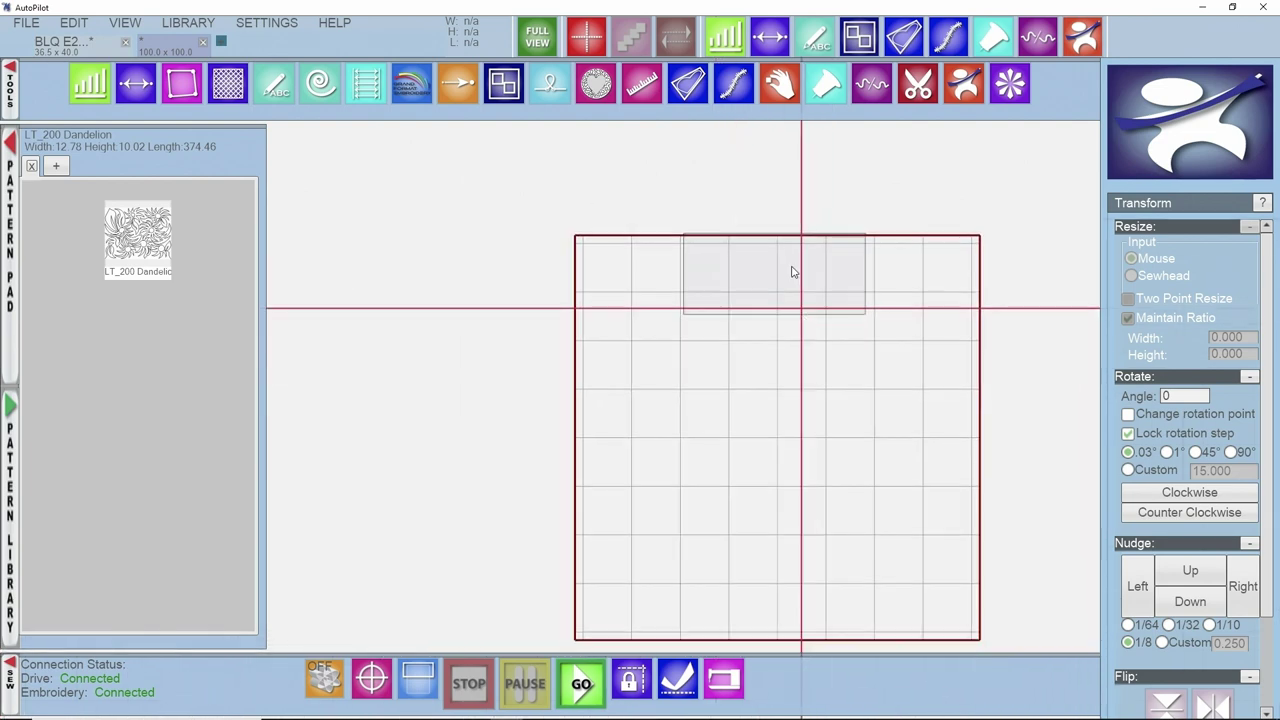
Step: Search the pattern library for "p2p swirl" and add the AP P2P Swirl pattern to the Pattern Pad
scroll(775, 295, "up", 5)
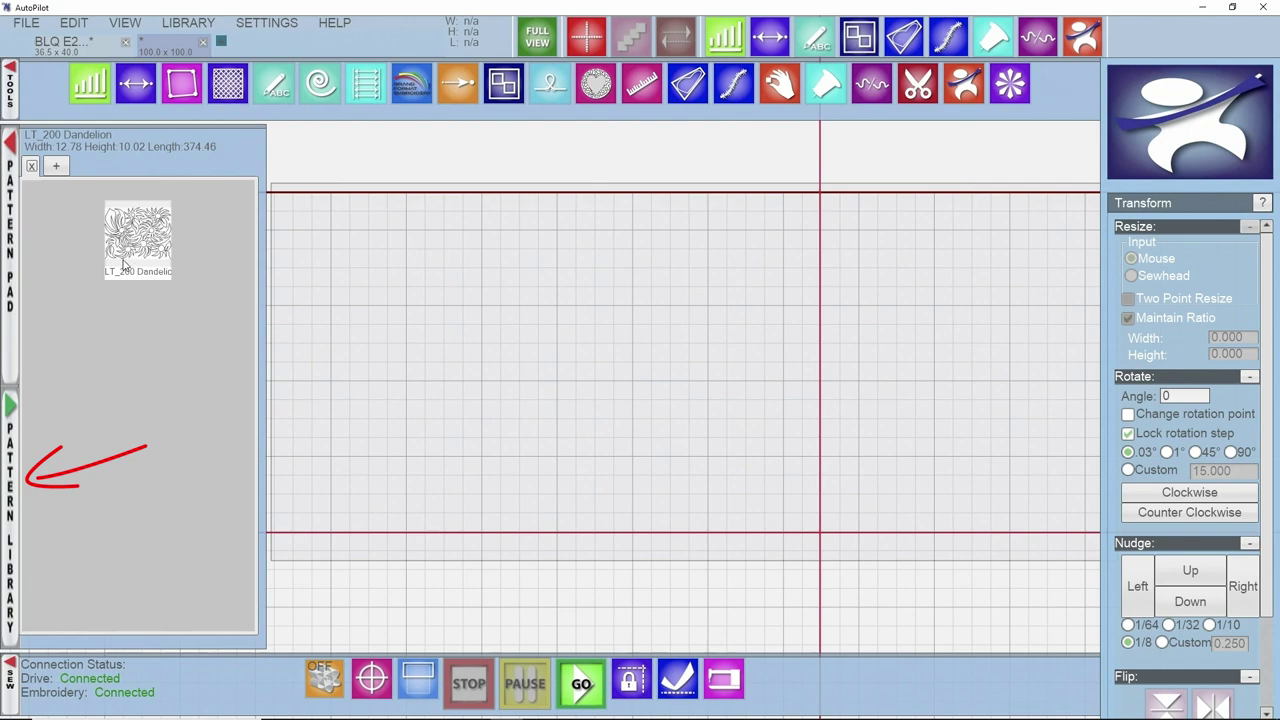
left_click(11, 468)
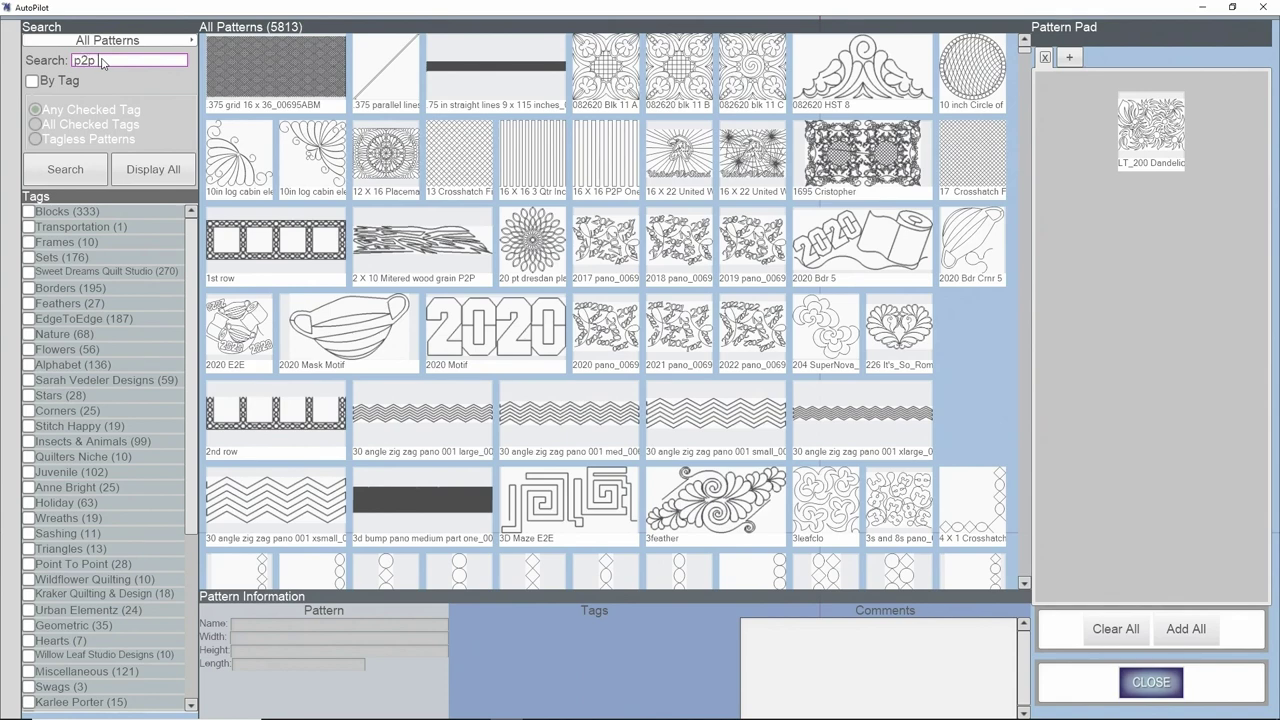
key("Return")
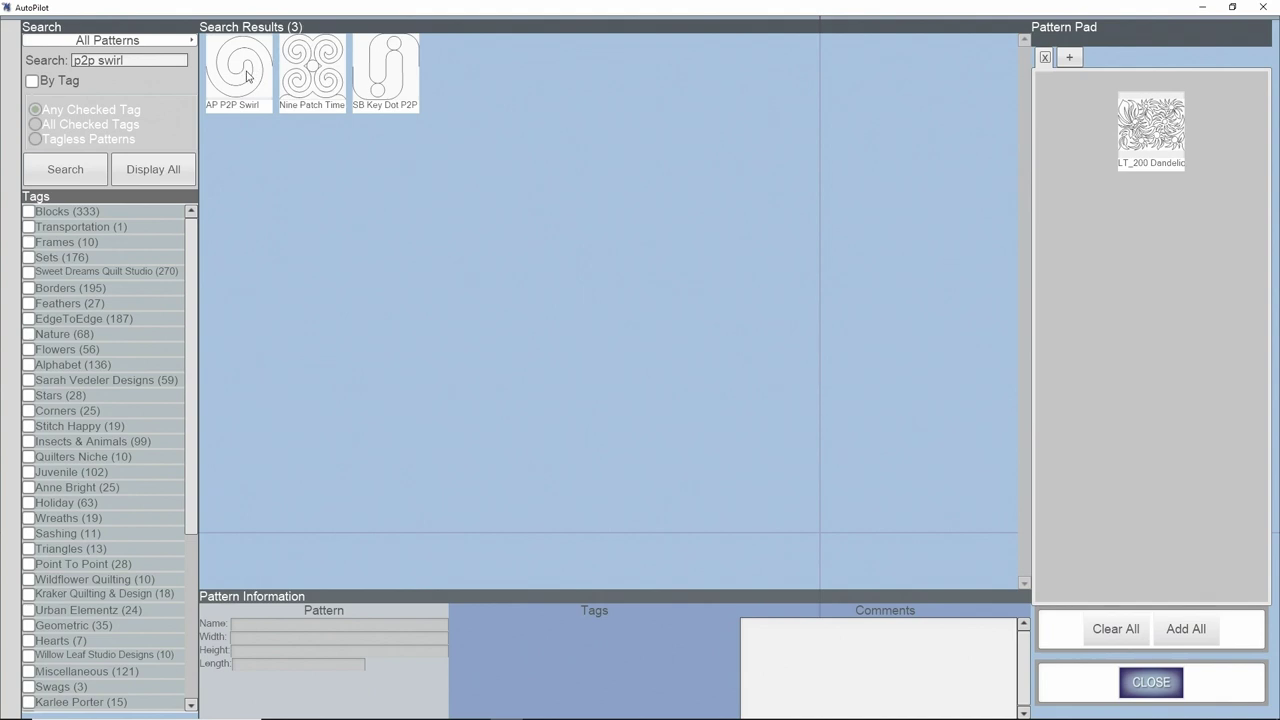
double_click(247, 76)
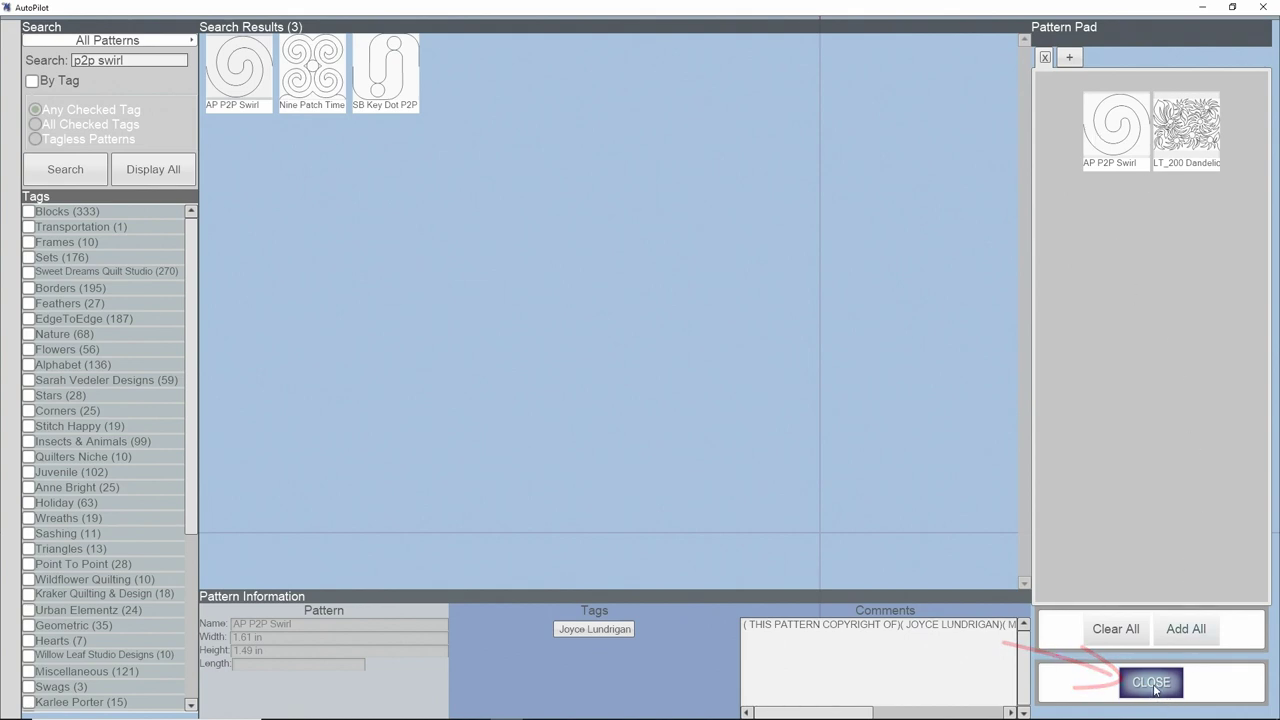
left_click(1151, 683)
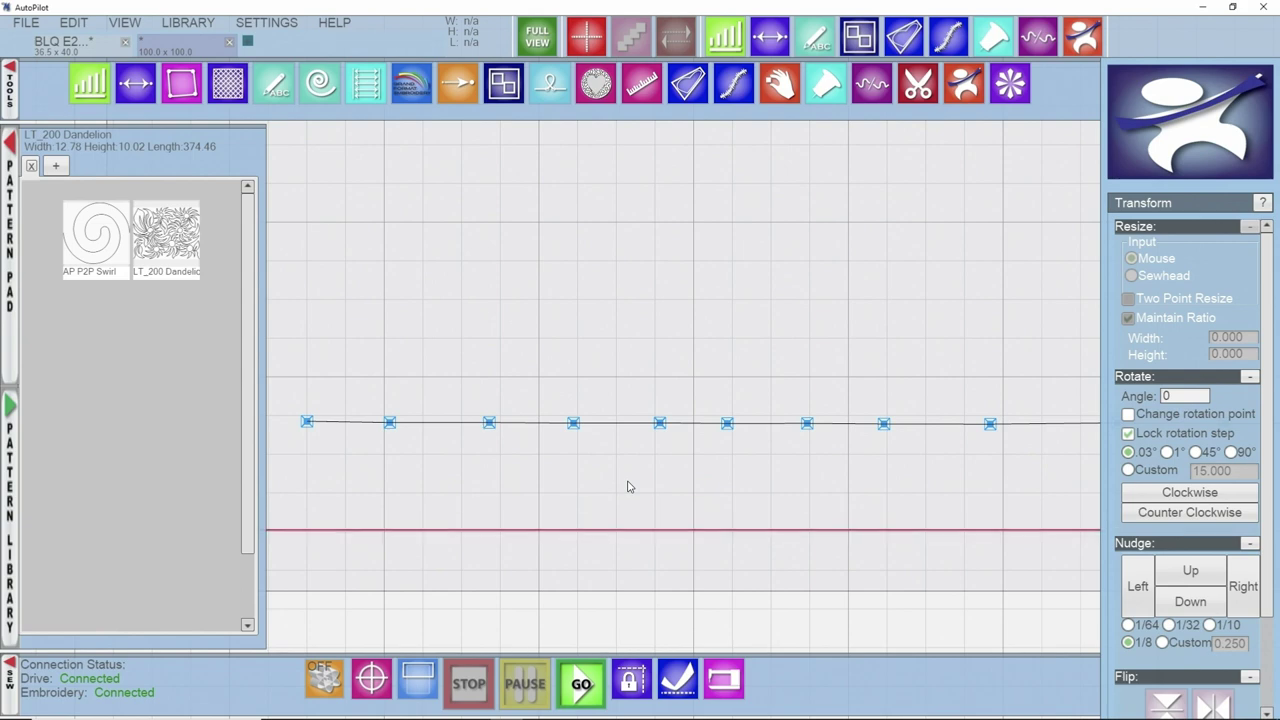
Step: Finish the pushpin placement as a closed border outline and remove all the pins
scroll(437, 400, "down", 4)
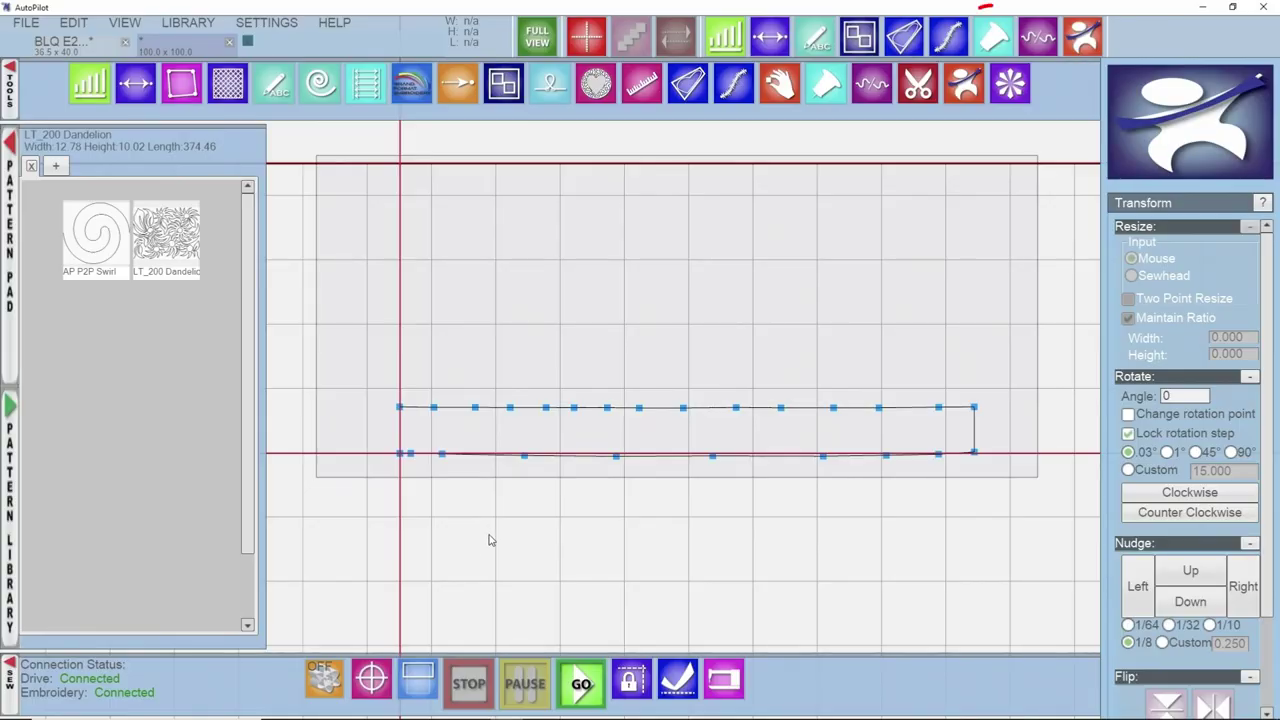
left_click(826, 86)
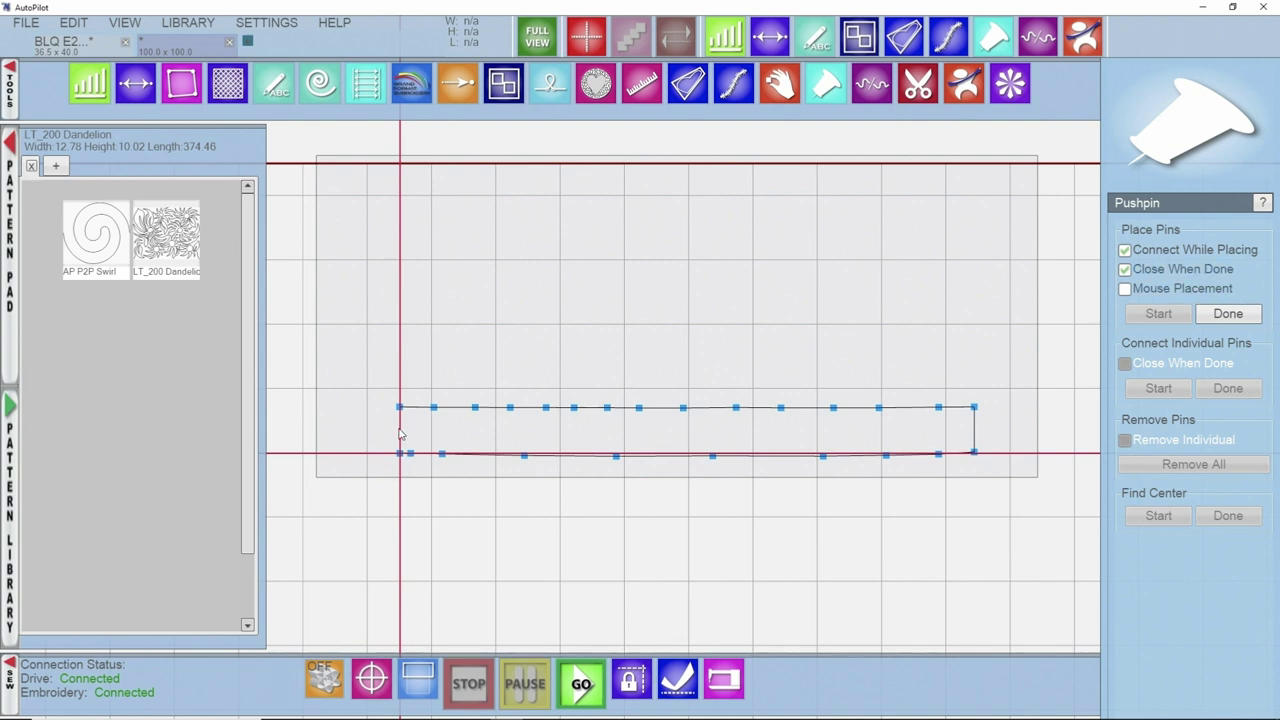
left_click(1228, 315)
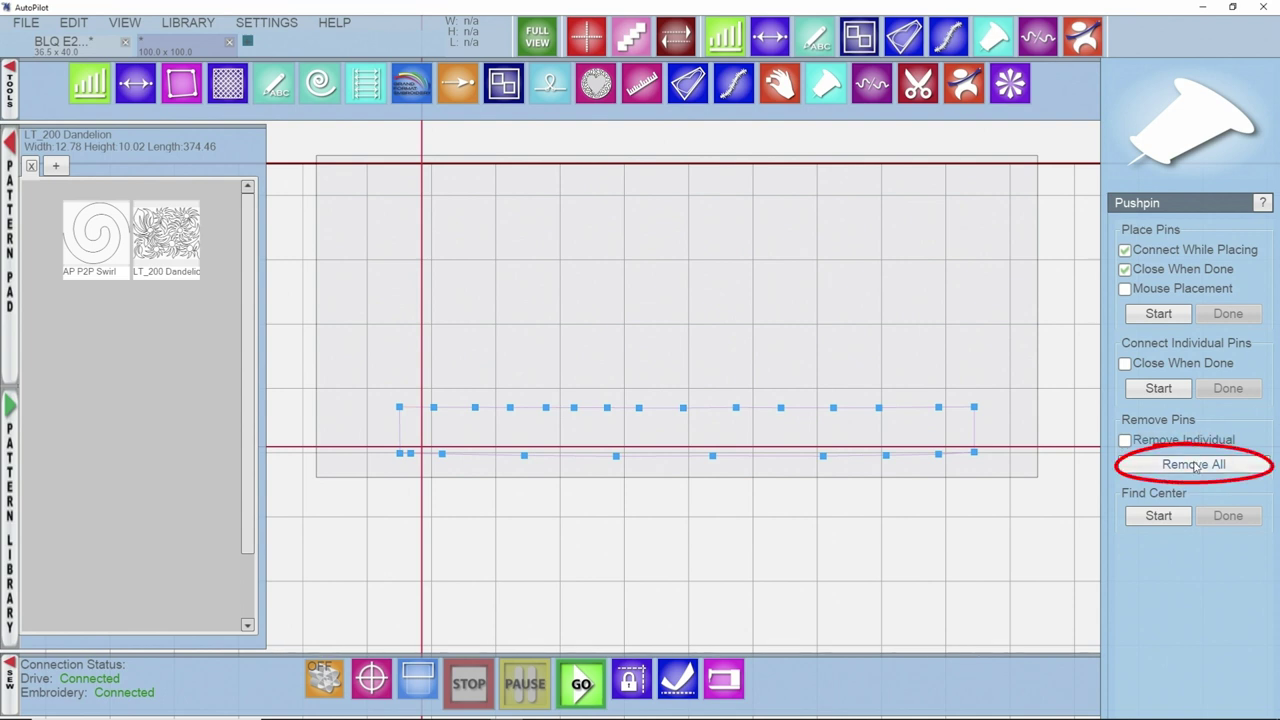
left_click(1196, 466)
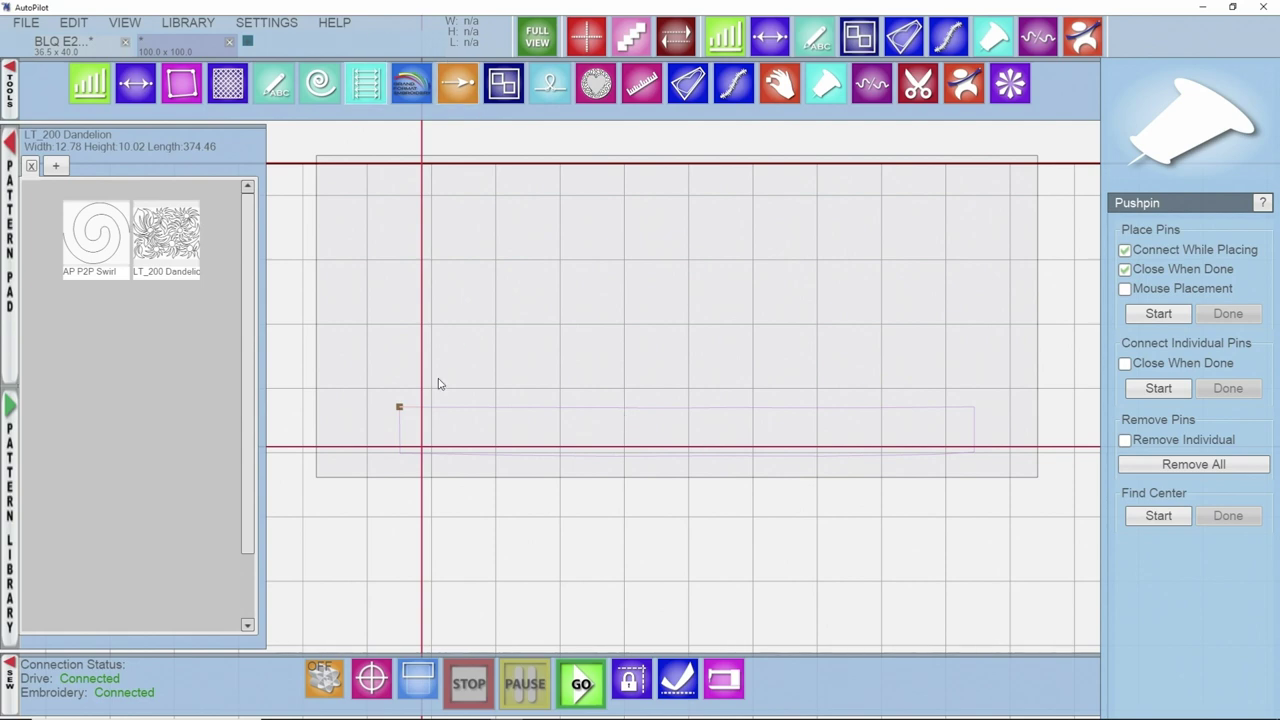
Step: Place AP P2P Swirl at the left end of the border outline and scale it to about 2.95 by 2.73 to fill the height
scroll(437, 383, "up", 3)
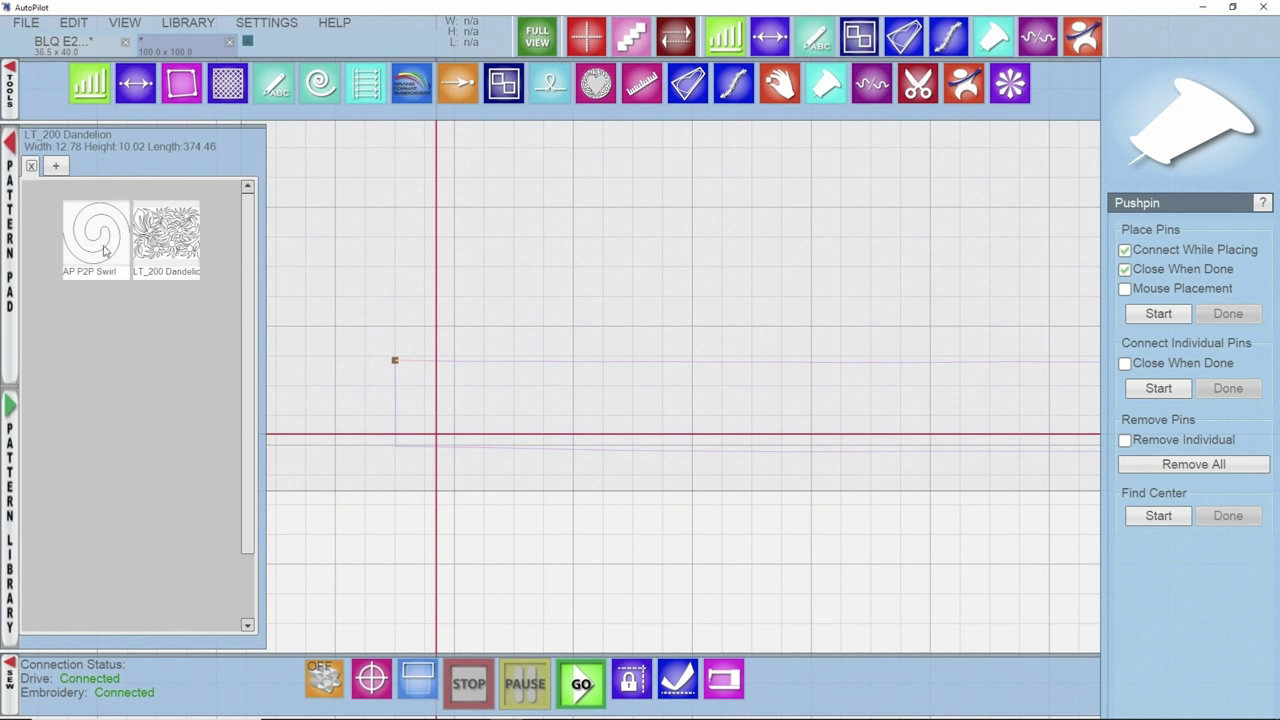
left_click_drag(90, 235, 470, 404)
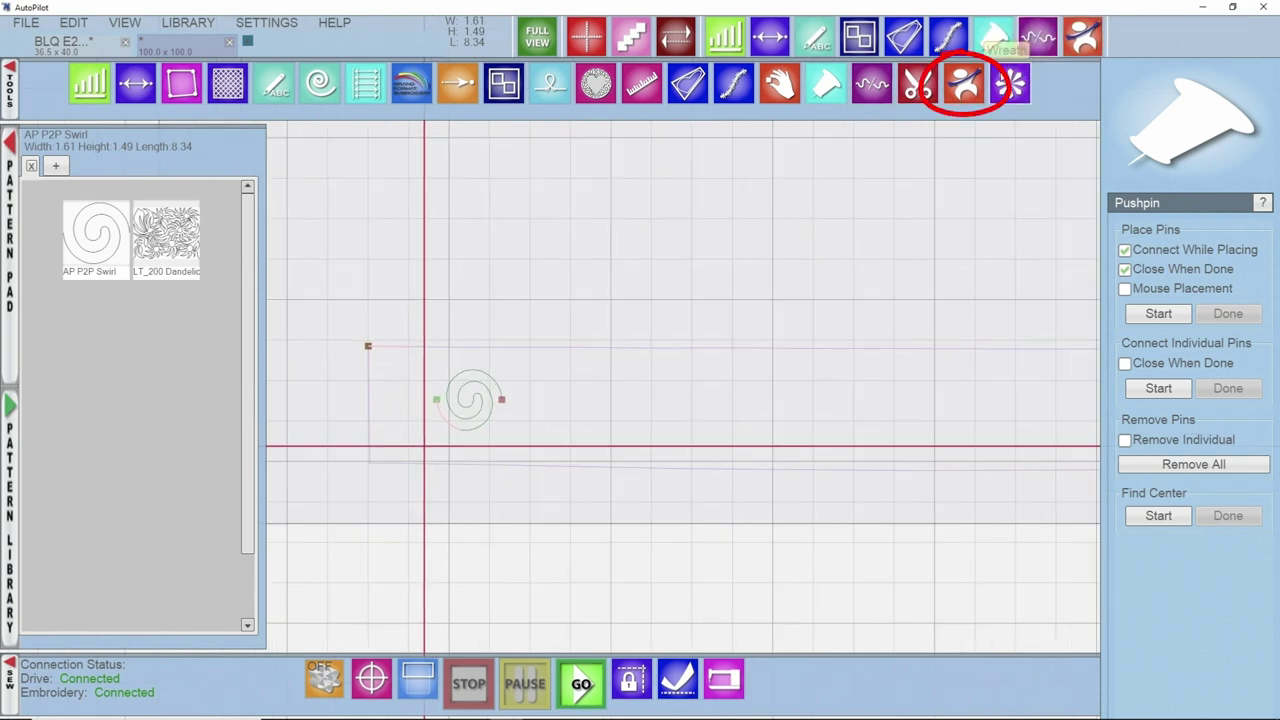
left_click(978, 90)
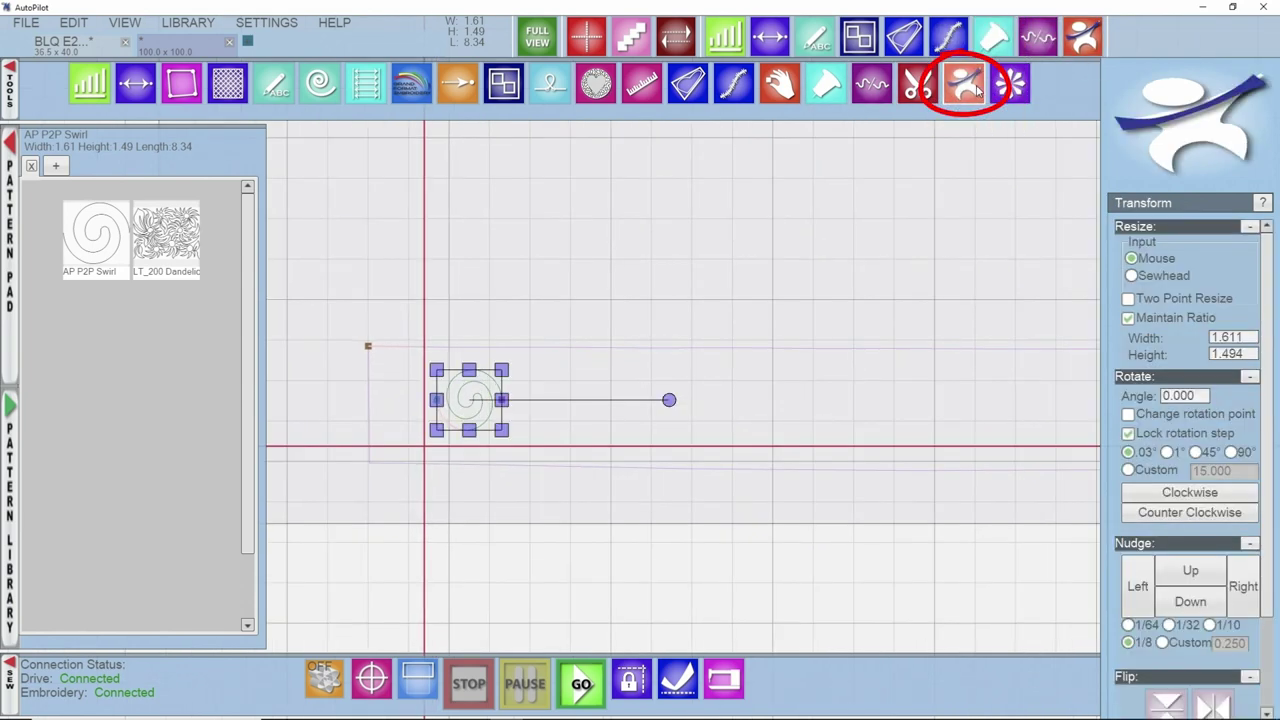
scroll(466, 328, "up", 2)
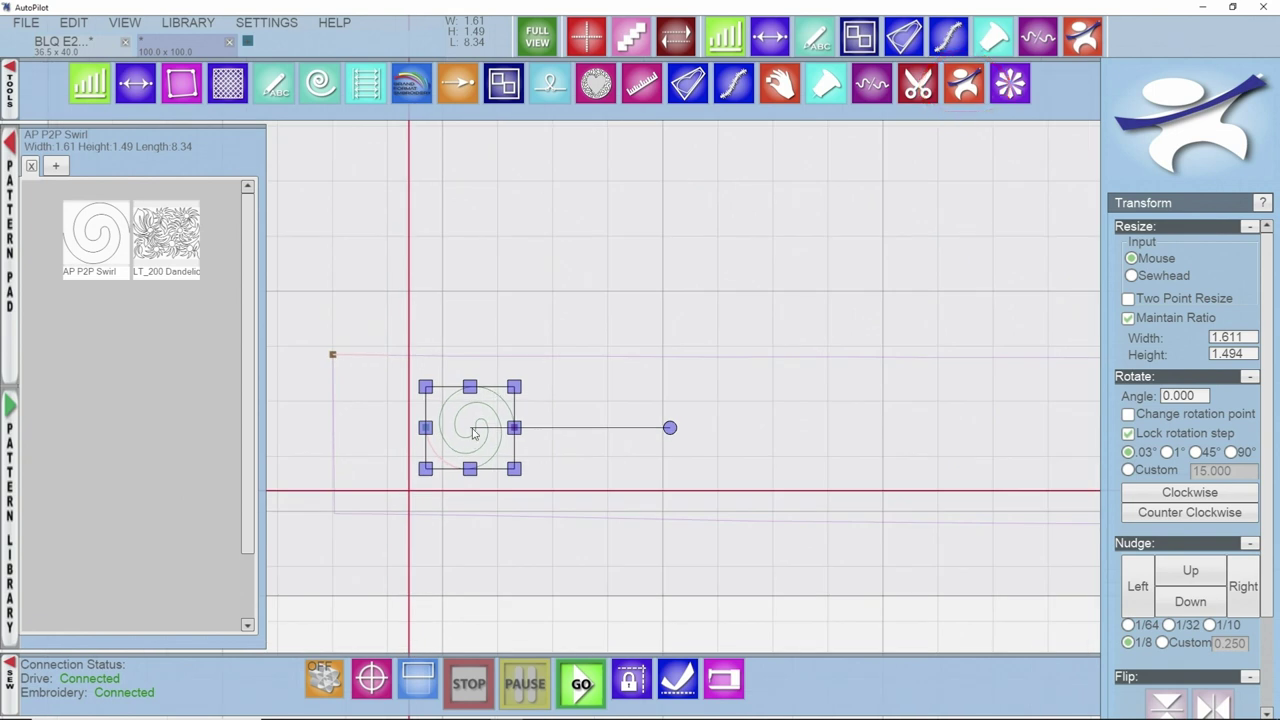
left_click_drag(474, 430, 381, 406)
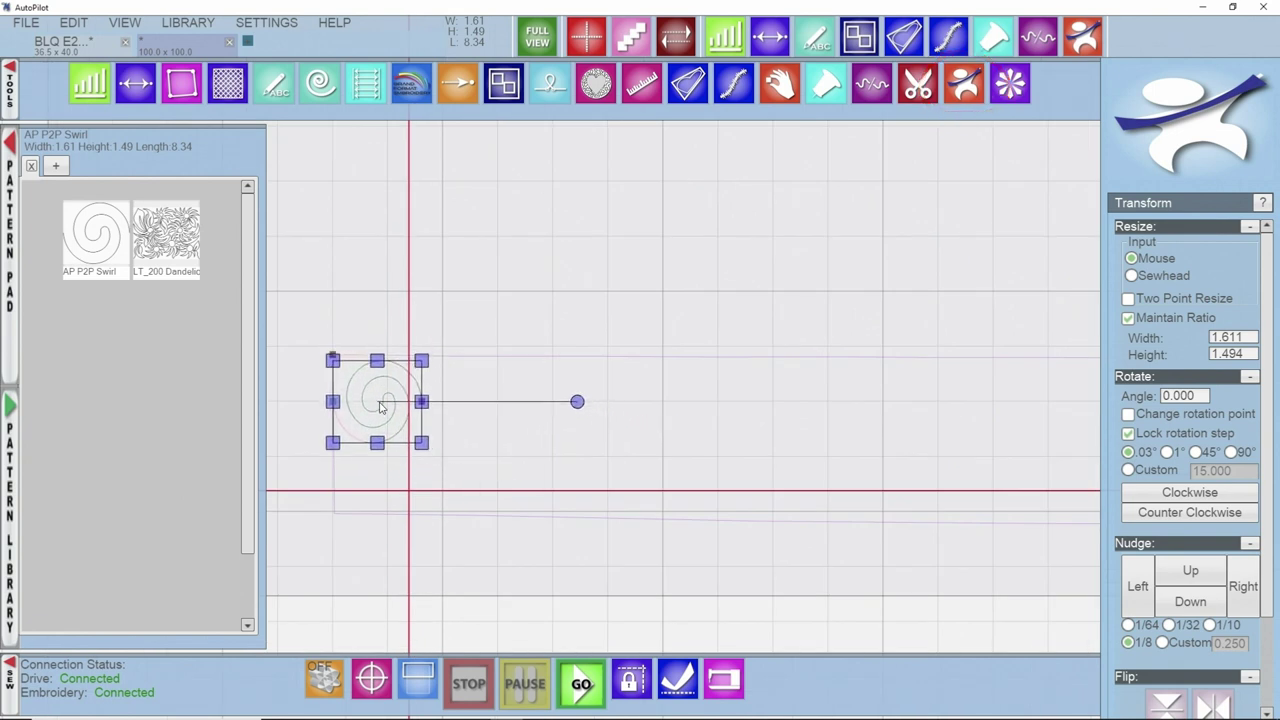
left_click_drag(421, 446, 497, 541)
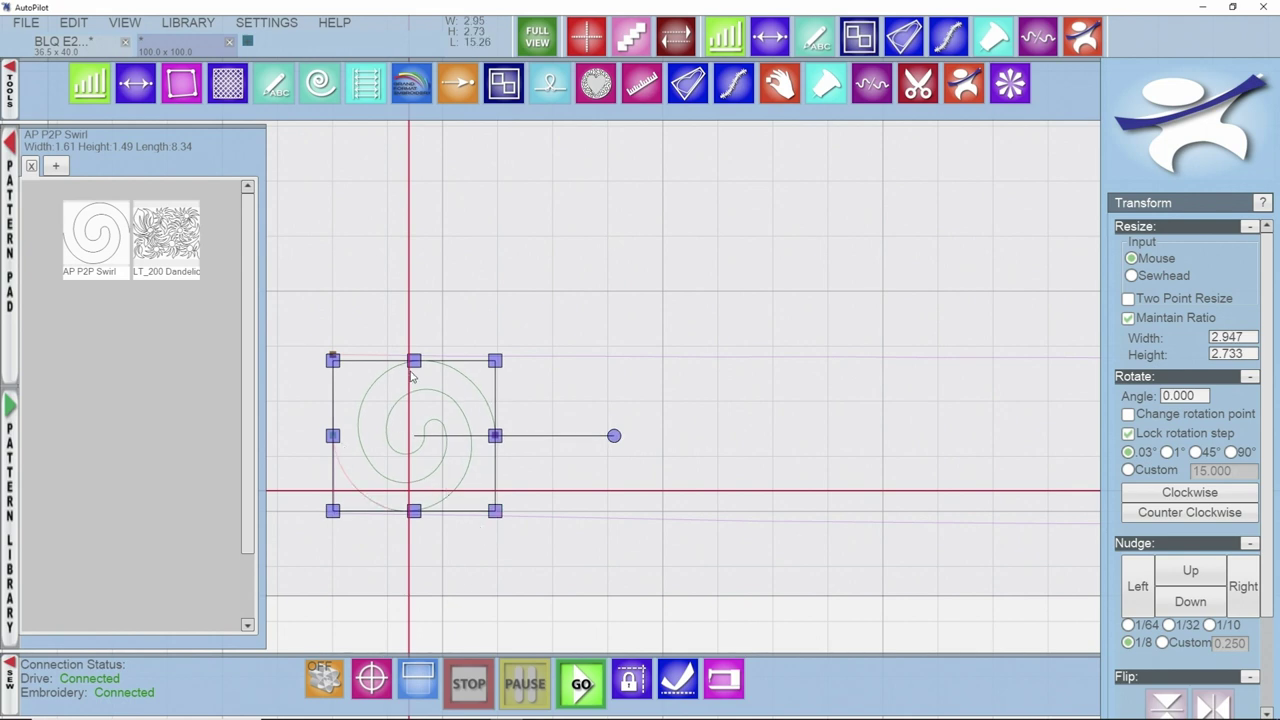
Step: Duplicate the swirl eleven times to form a connected row of twelve along the border outline
scroll(346, 400, "down", 3)
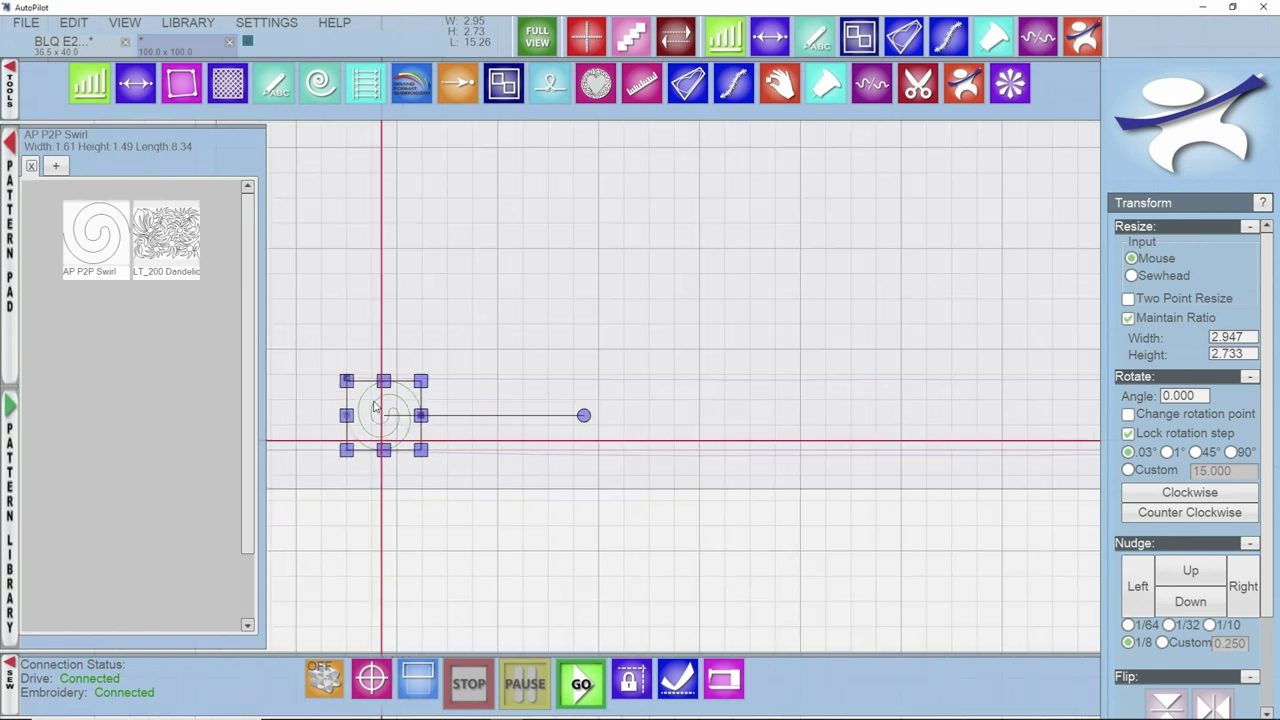
scroll(365, 415, "down", 4)
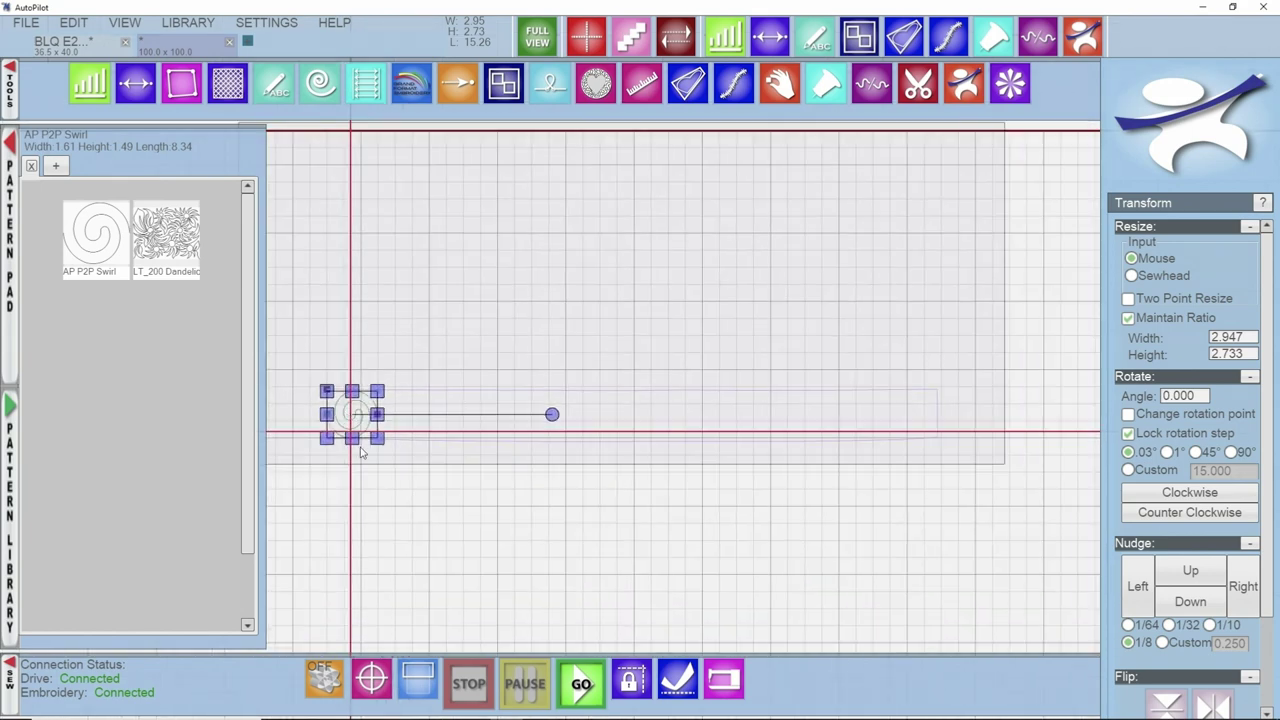
left_click(631, 37)
left_click(632, 37)
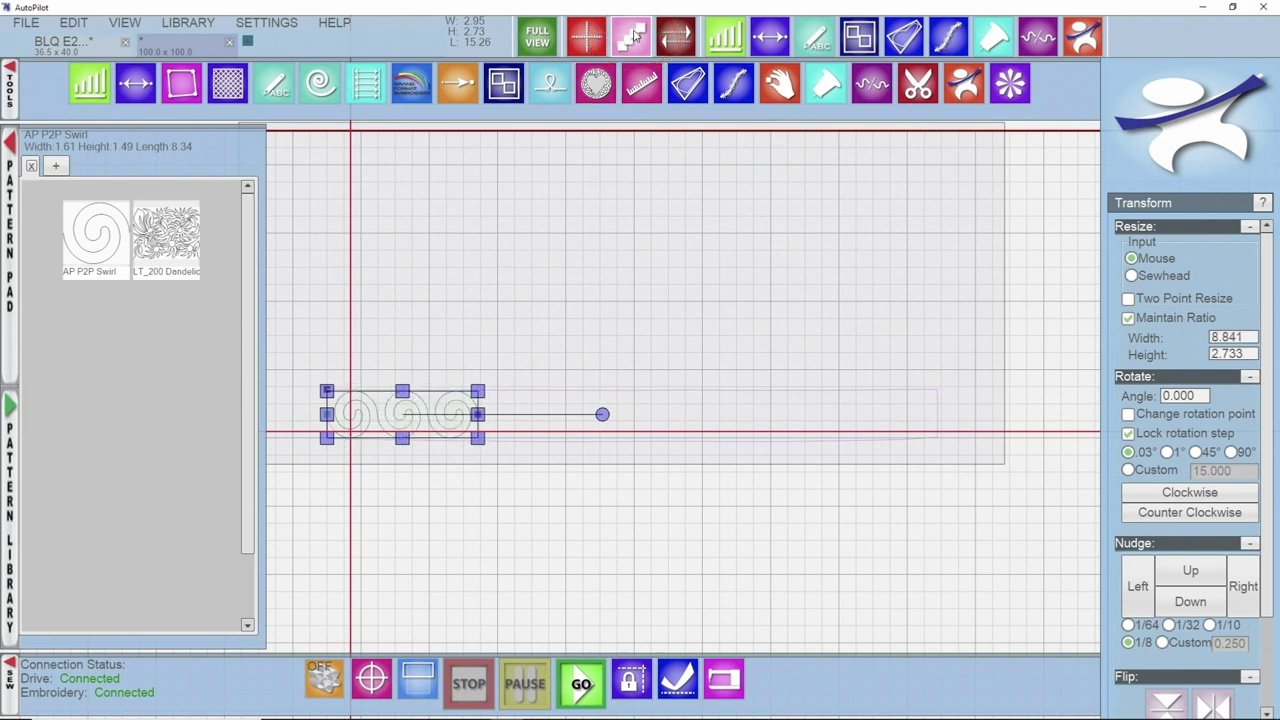
left_click(633, 36)
left_click(633, 36)
left_click(633, 36)
left_click(633, 36)
left_click(633, 36)
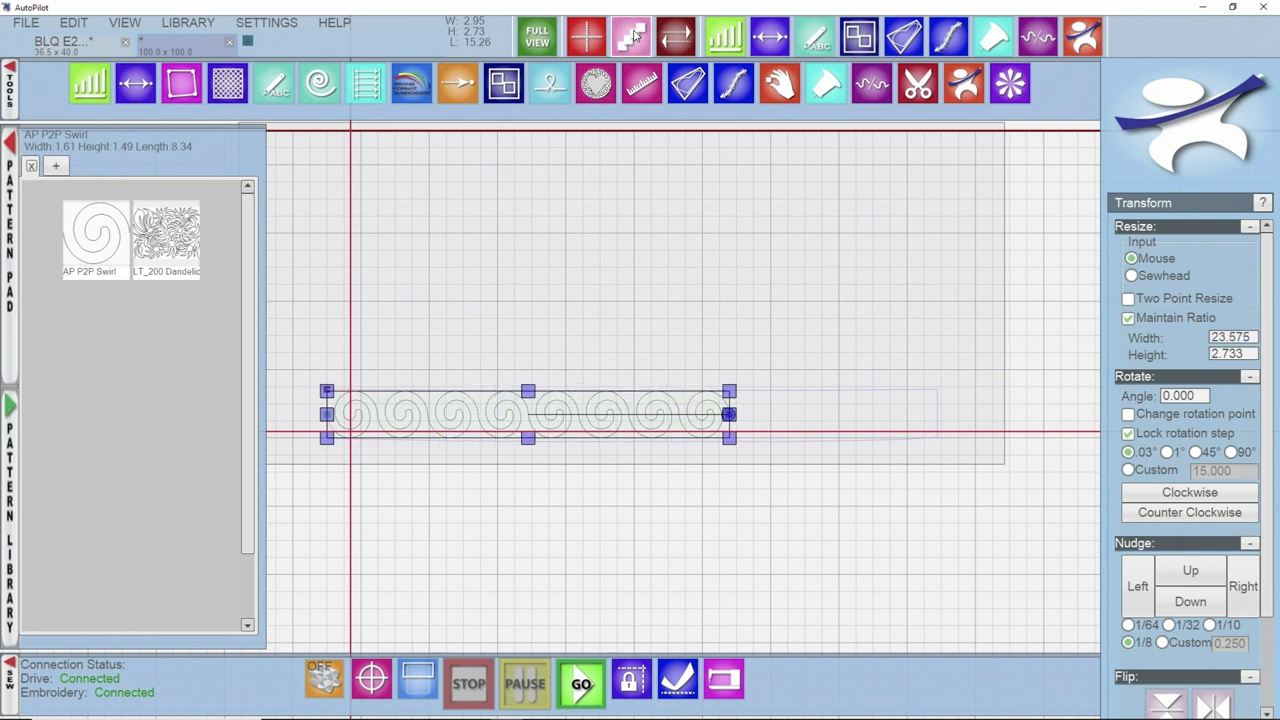
left_click(633, 36)
left_click(633, 36)
left_click(633, 36)
left_click(633, 36)
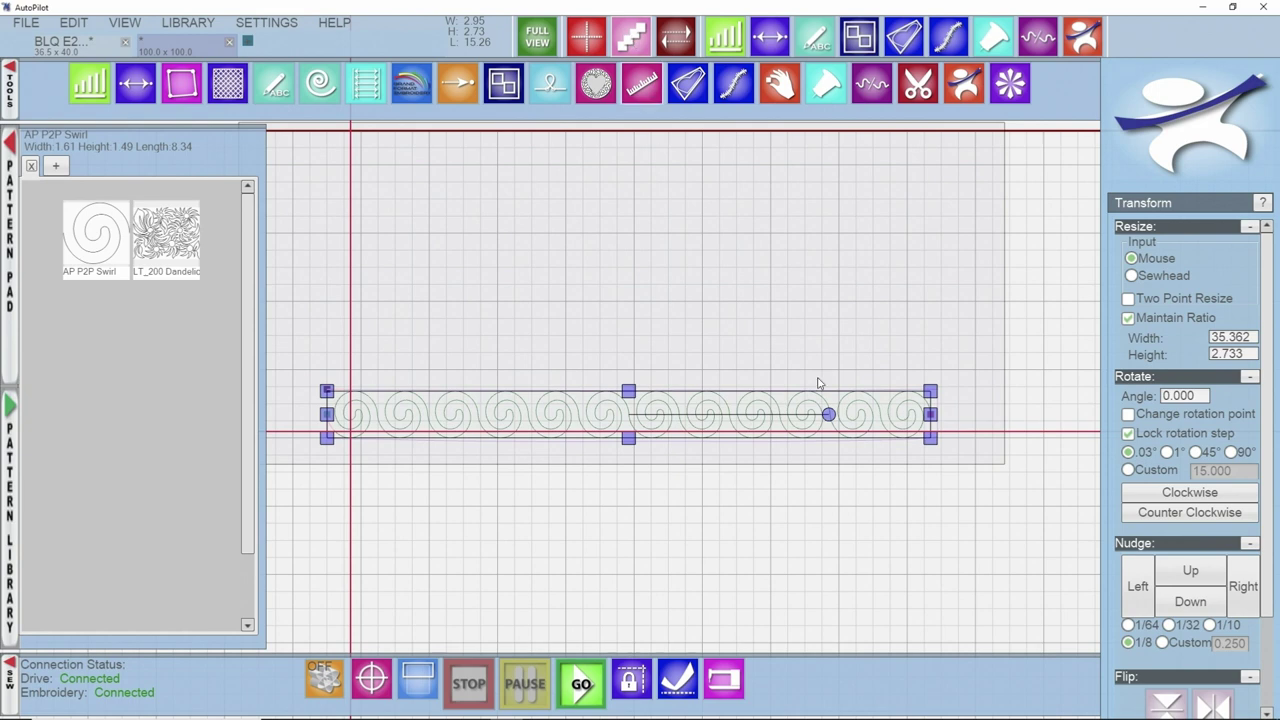
Step: Stretch the swirl row to a width of about 35.74 so it reaches the right end of the border outline
scroll(966, 409, "up", 4)
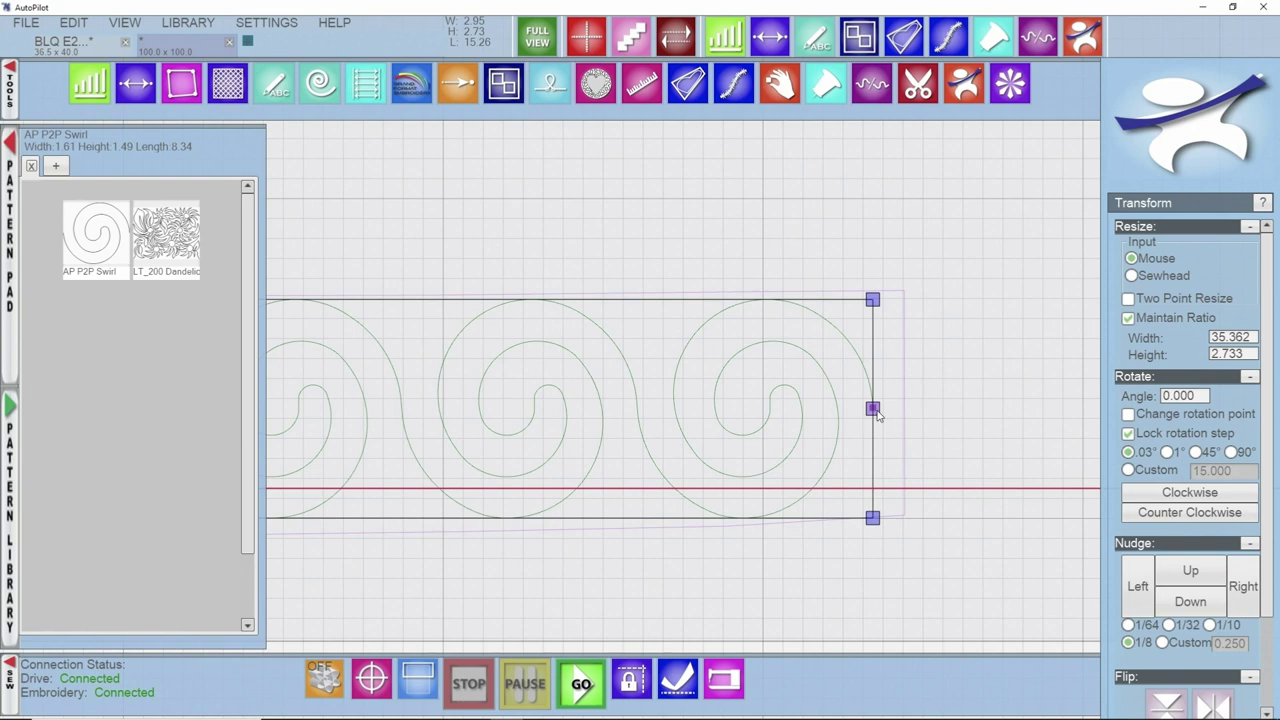
left_click_drag(876, 414, 905, 417)
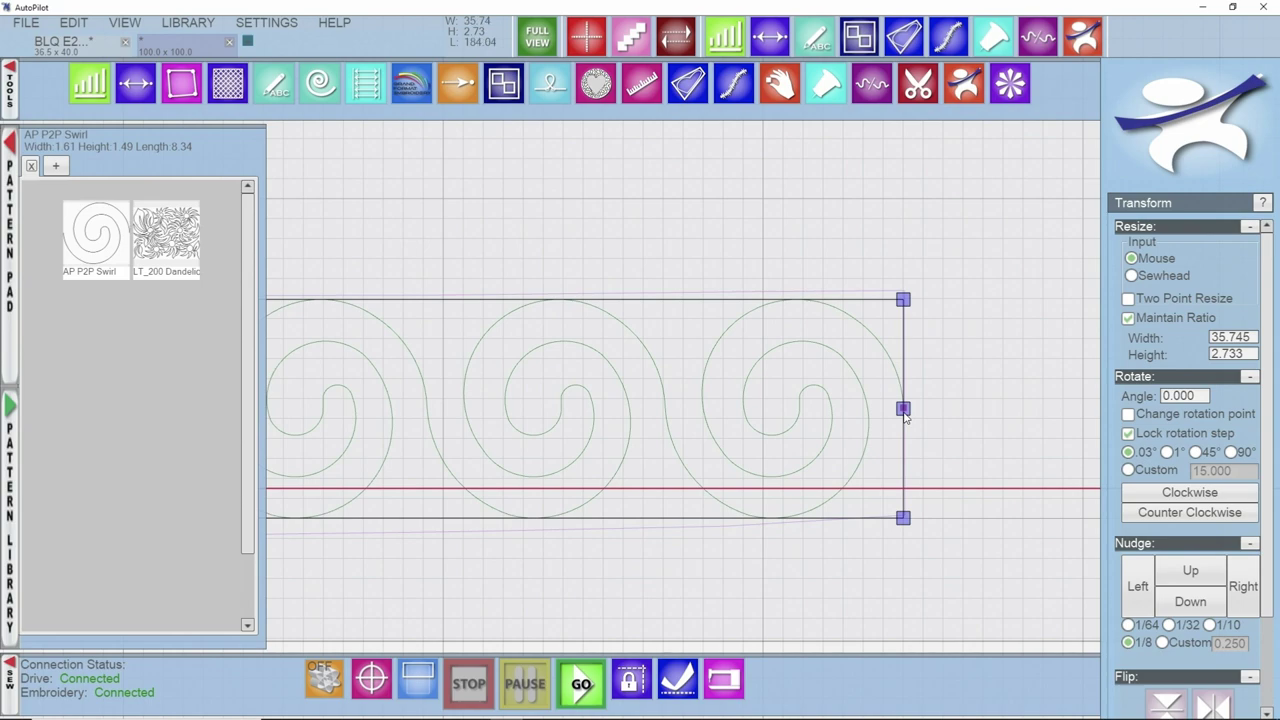
scroll(958, 430, "down", 4)
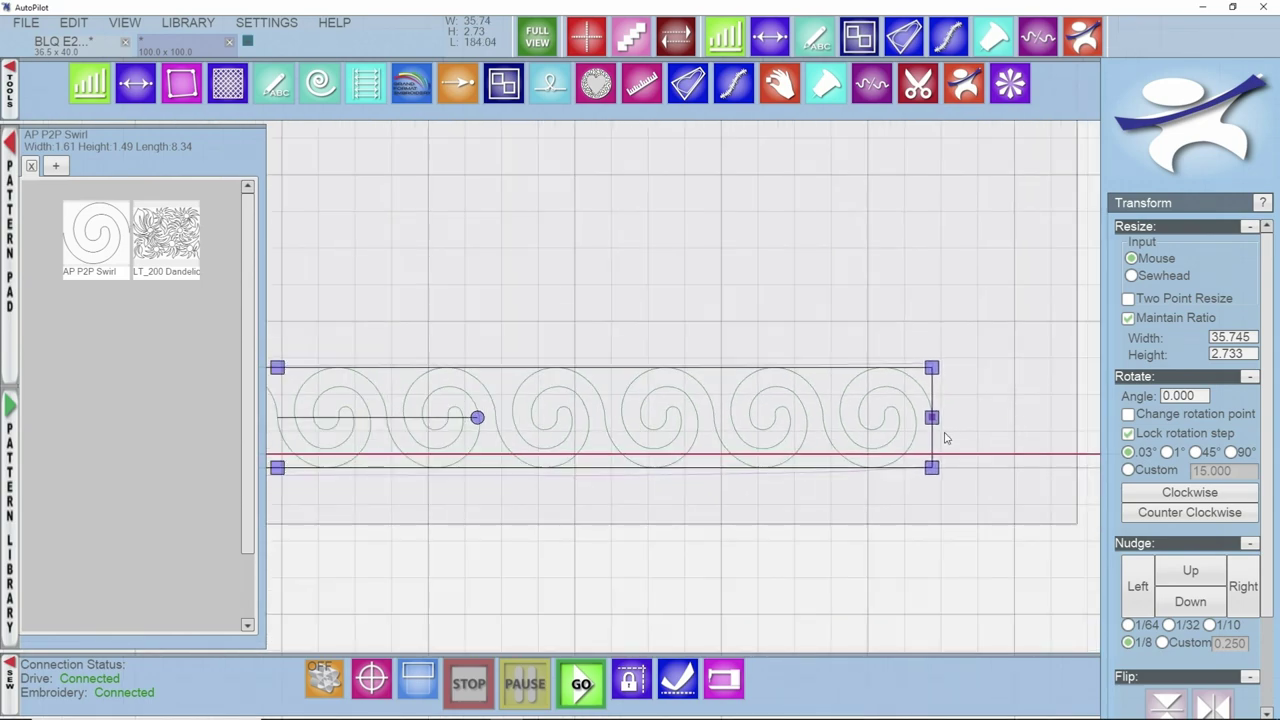
Step: Ungroup the swirl row into individual patterns
left_click_drag(501, 474, 687, 489)
scroll(635, 468, "down", 1)
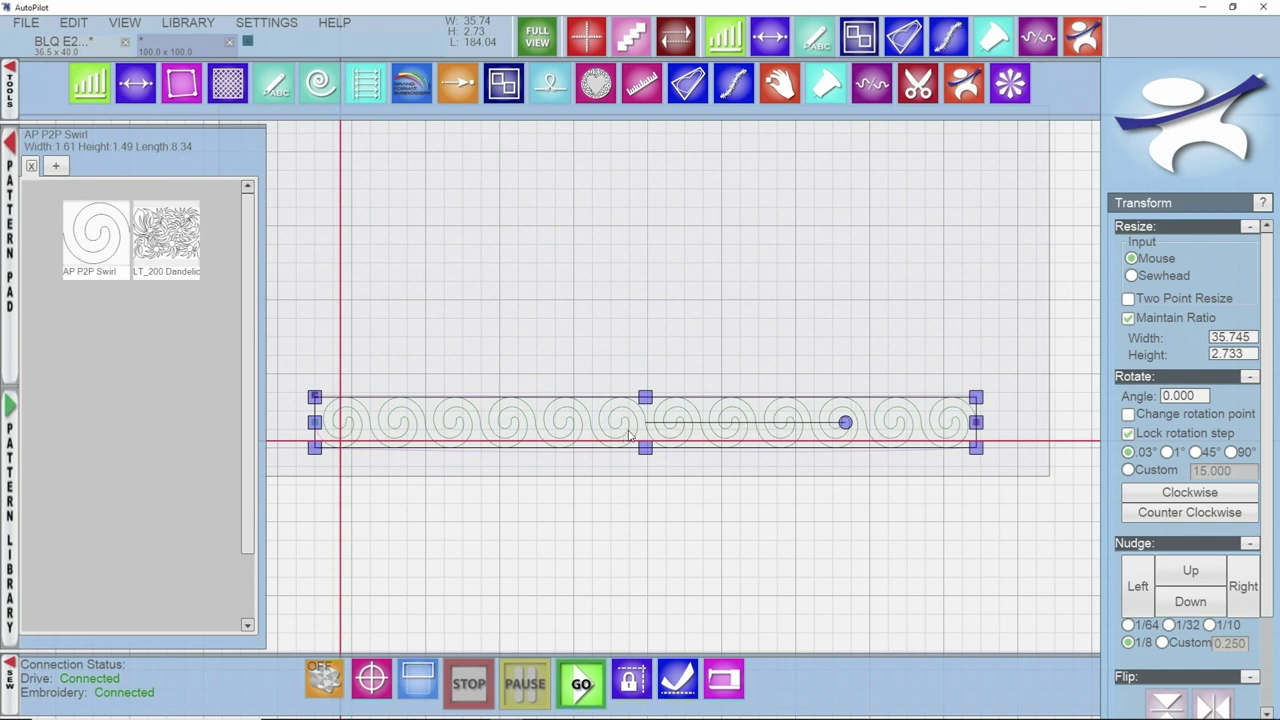
left_click(861, 42)
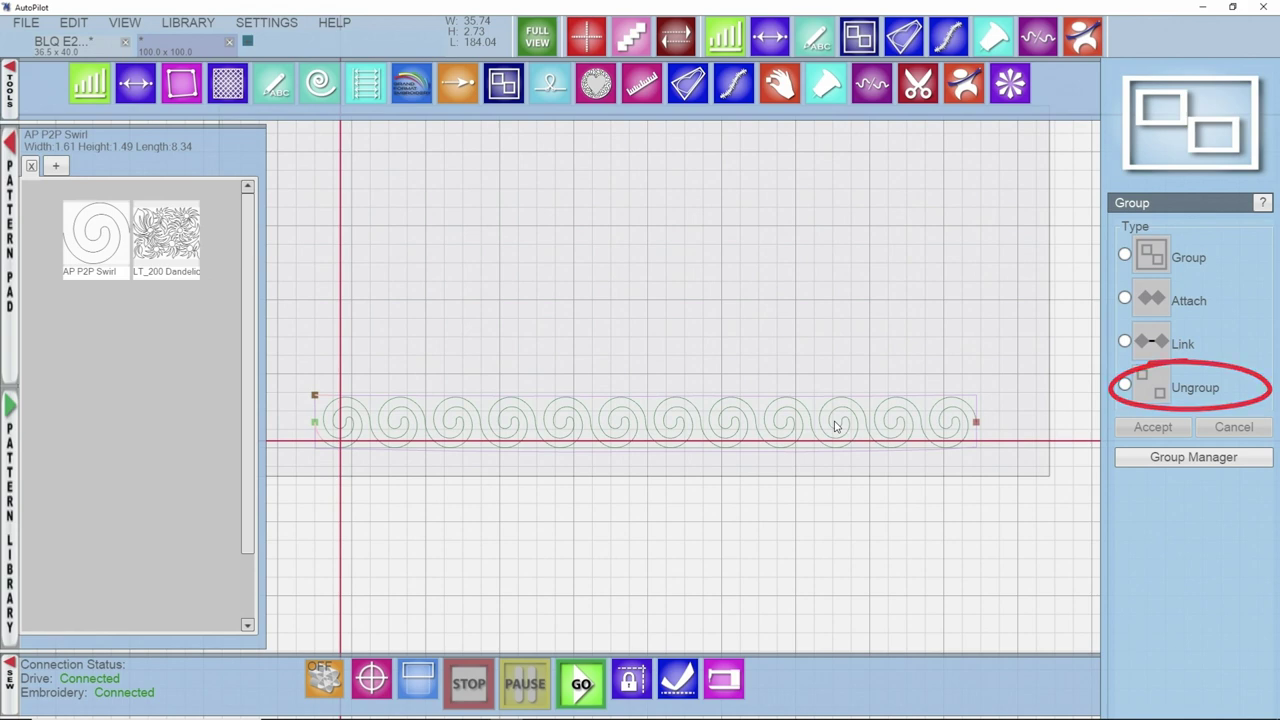
left_click(1125, 388)
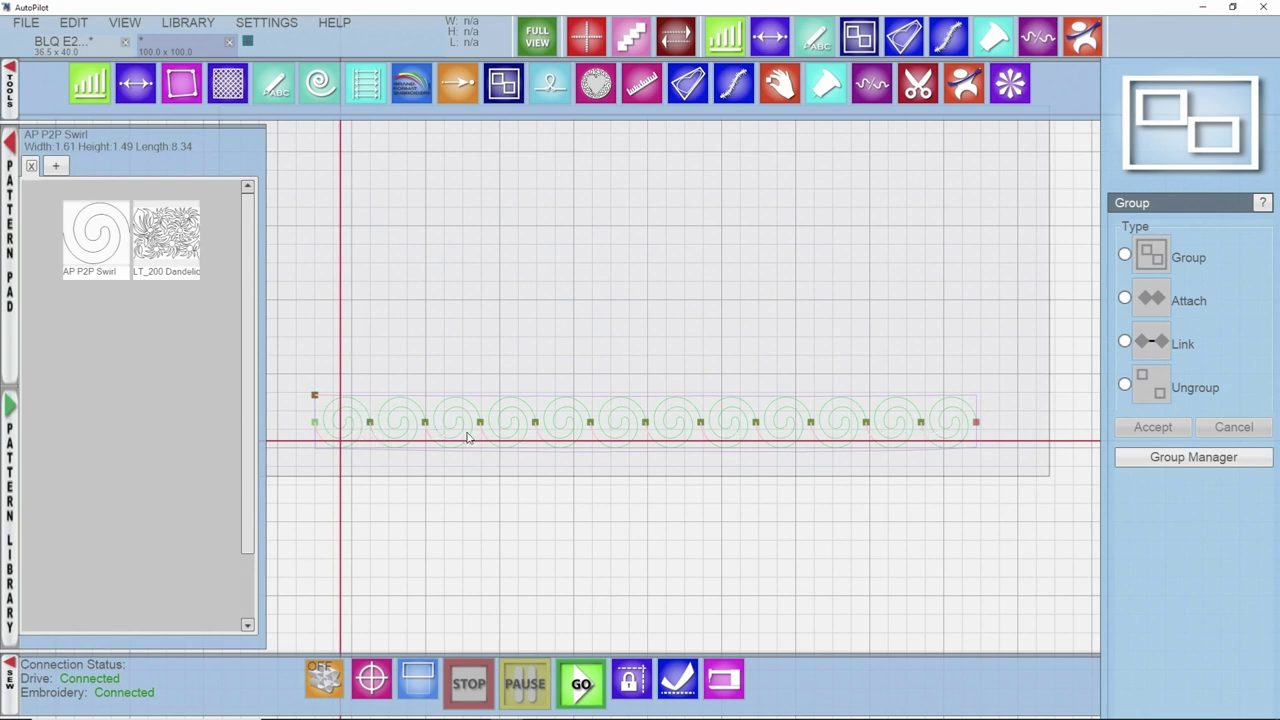
Step: Select a single swirl with Transform and inspect the gaps between the swirl row and the border outline's upper and lower edges
left_click(970, 88)
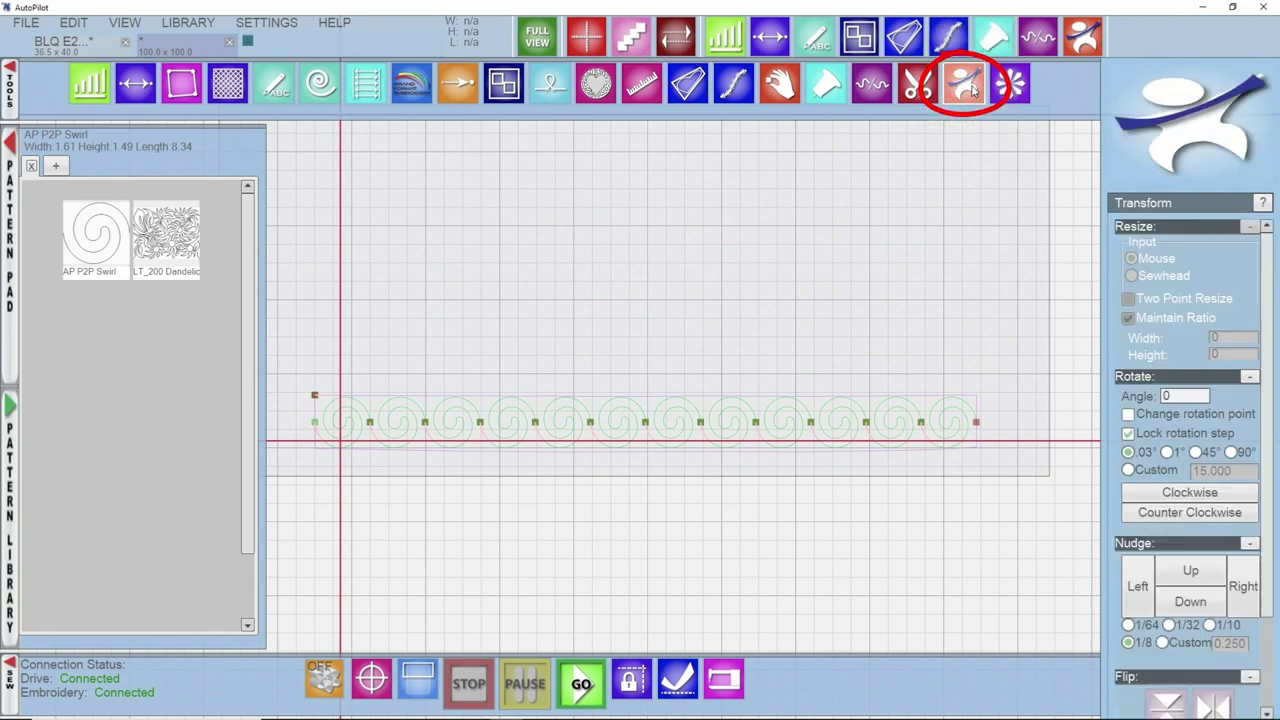
left_click(723, 424)
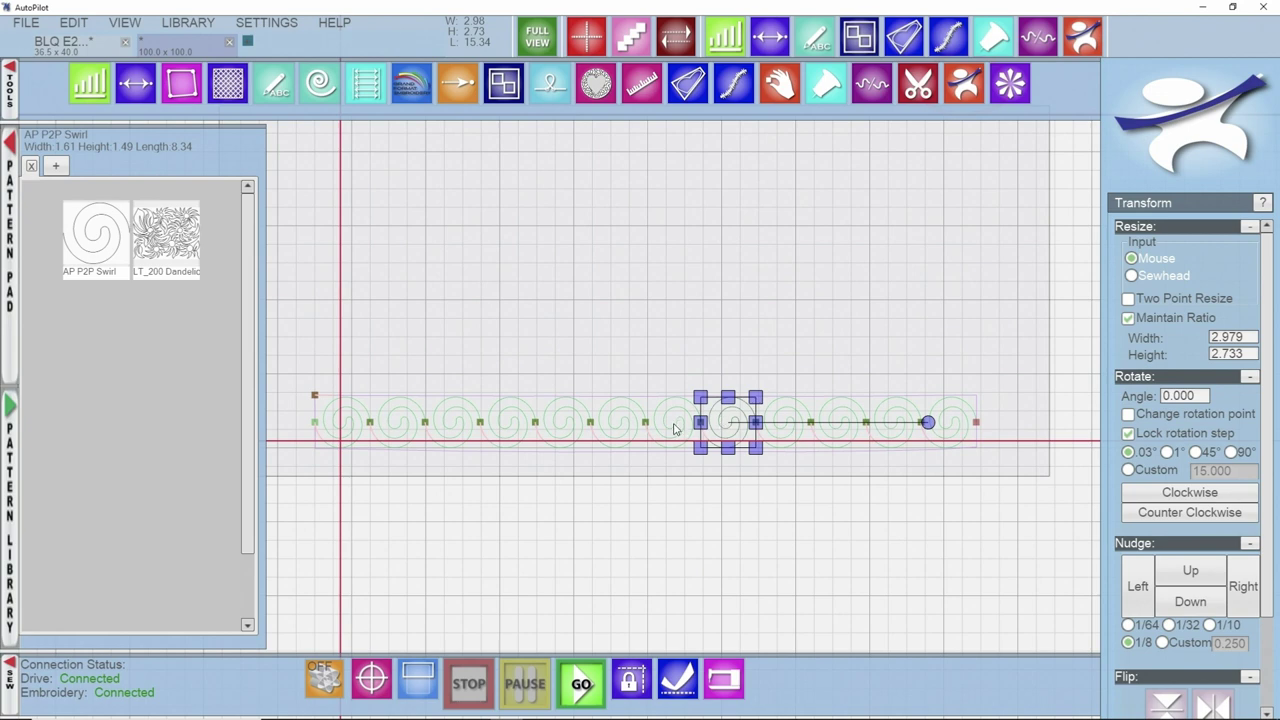
scroll(590, 430, "up", 2)
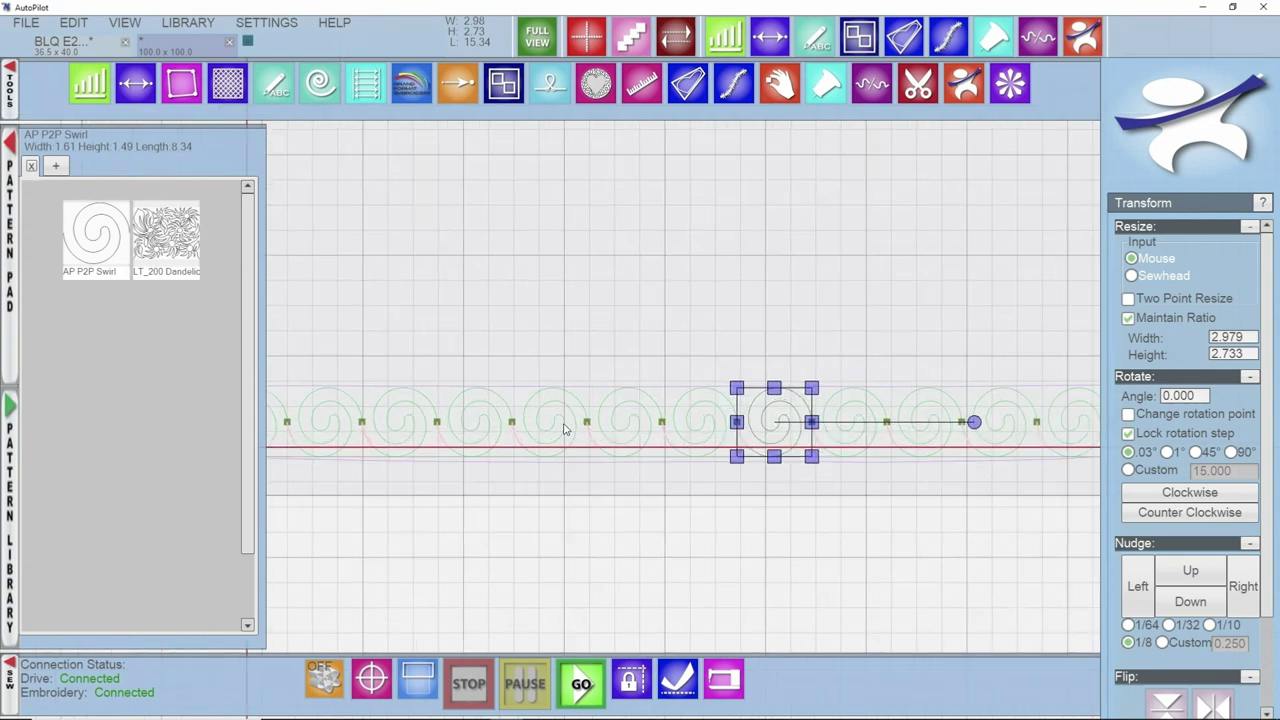
scroll(560, 418, "down", 3)
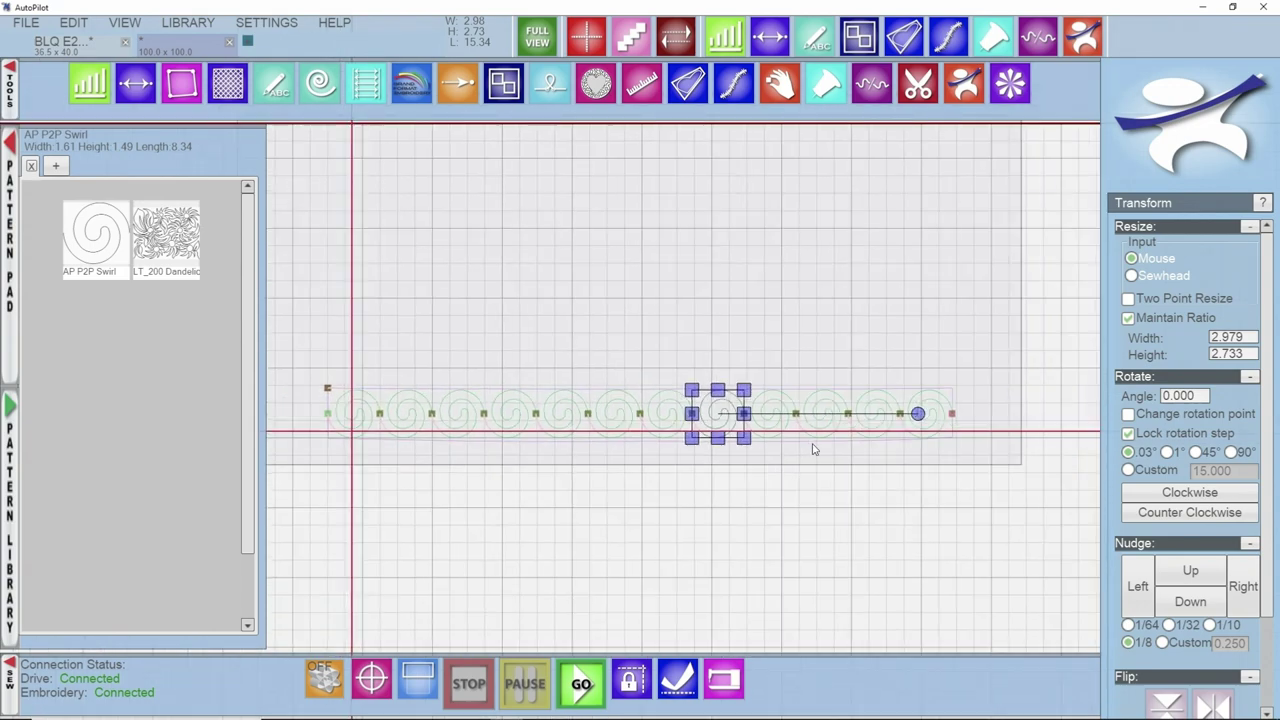
scroll(980, 430, "up", 3)
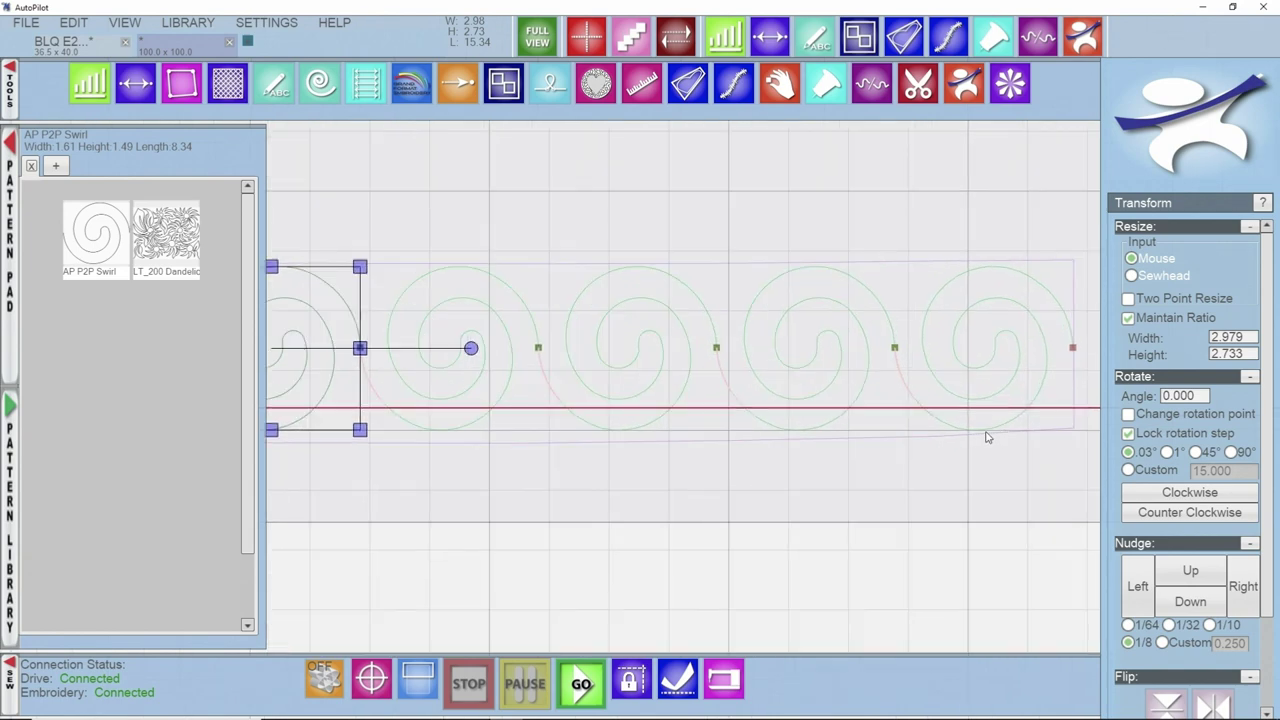
scroll(583, 346, "left", 3)
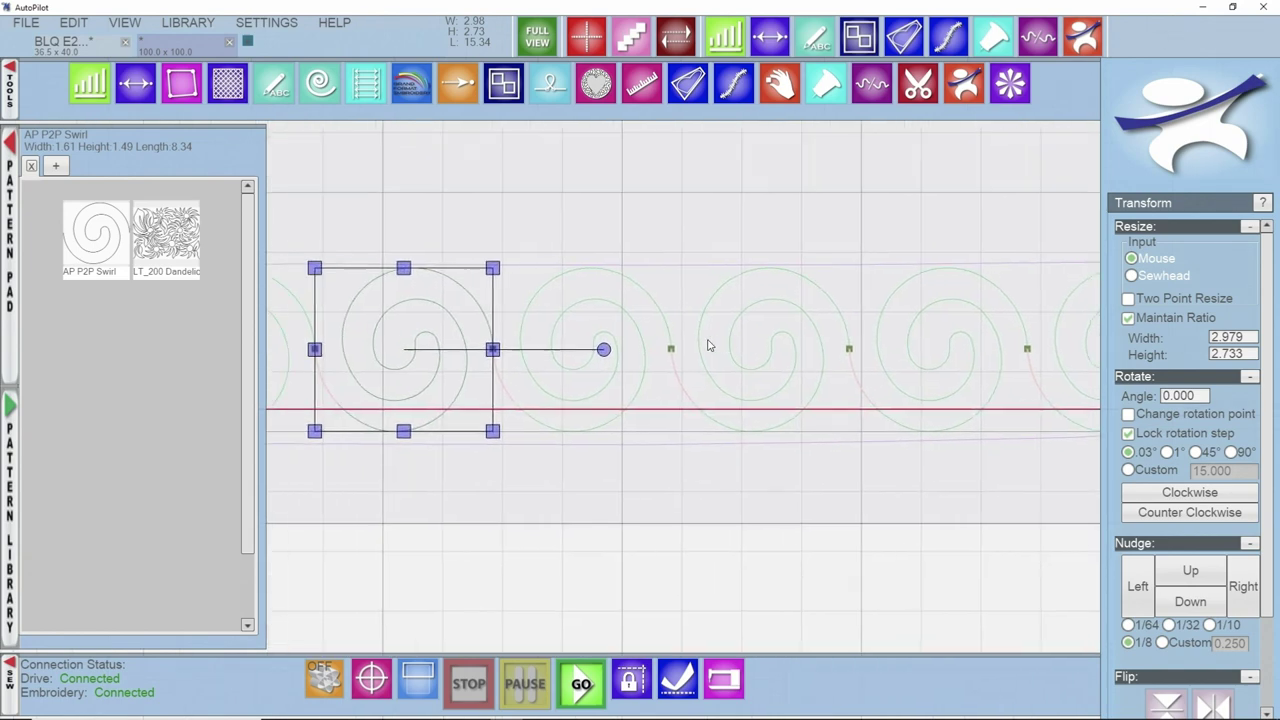
scroll(507, 297, "down", 1)
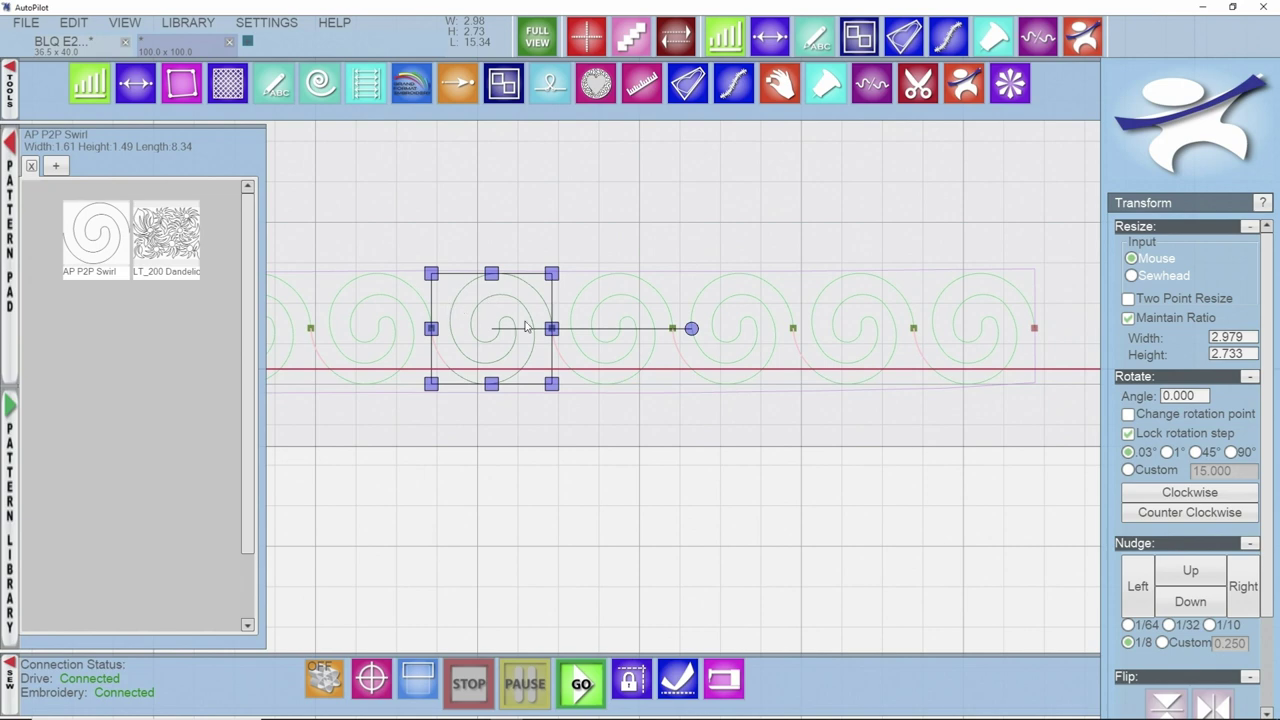
scroll(528, 327, "down", 4)
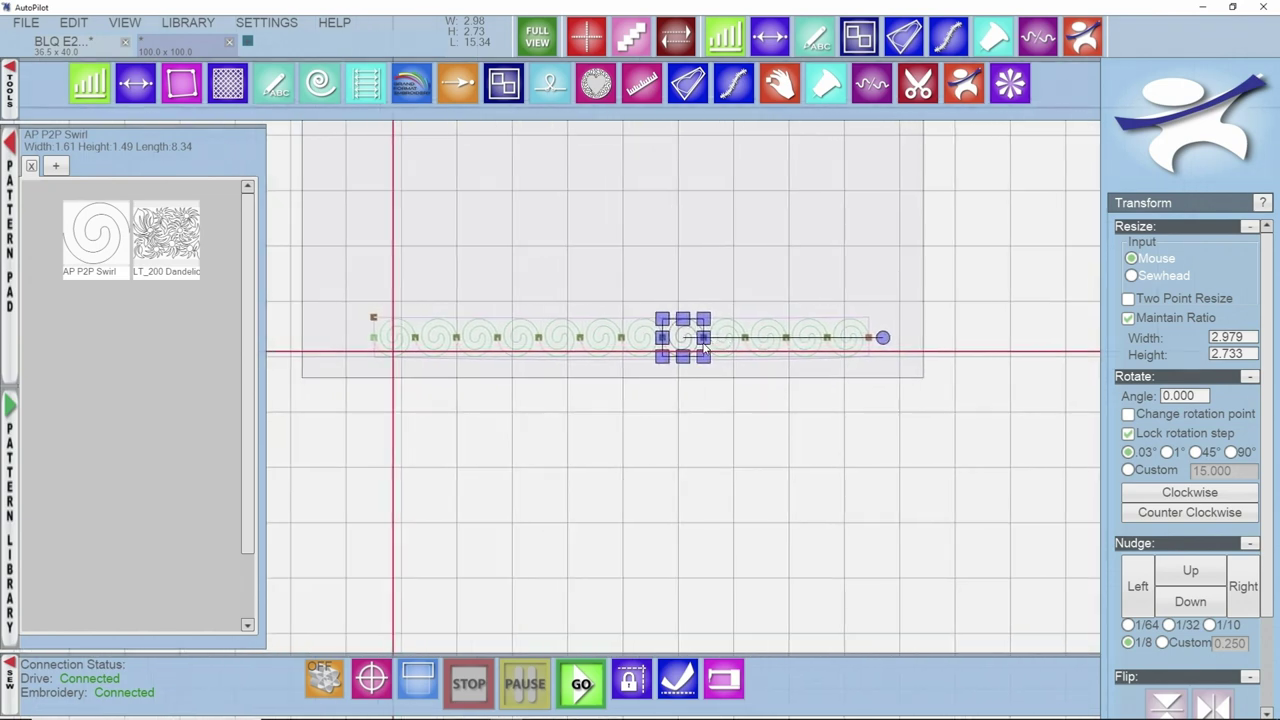
scroll(665, 330, "up", 1)
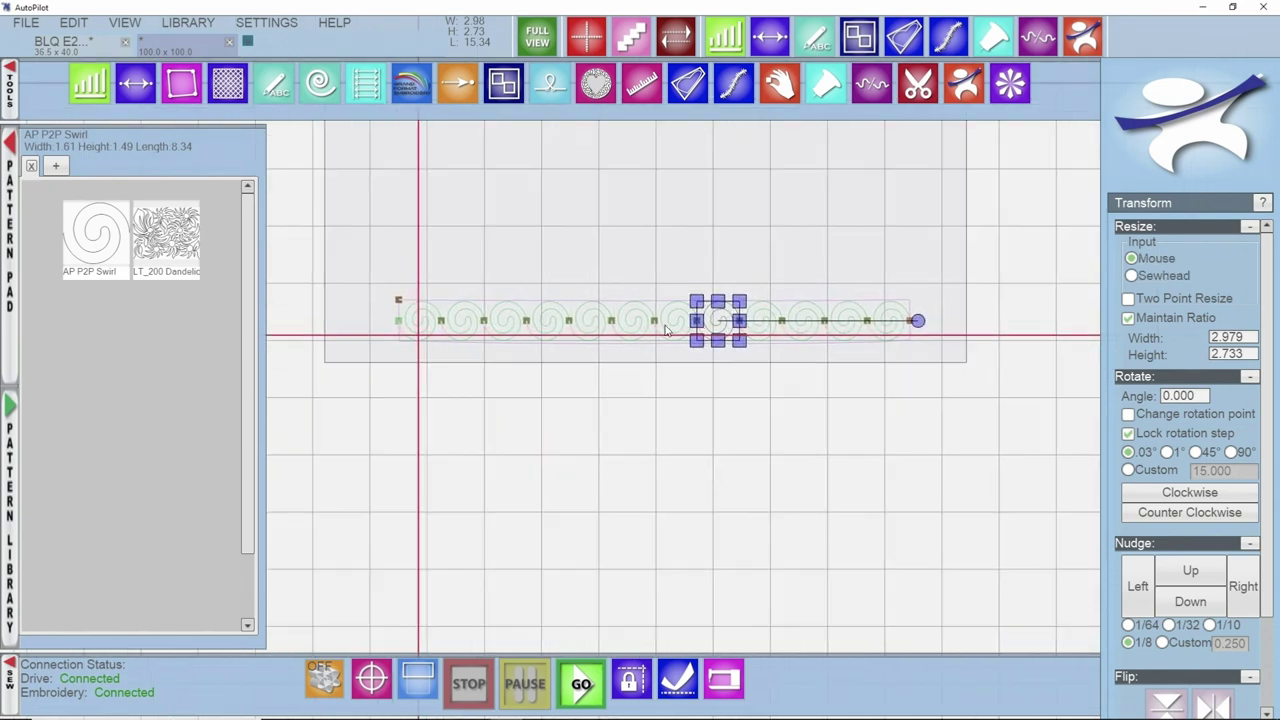
scroll(630, 327, "up", 3)
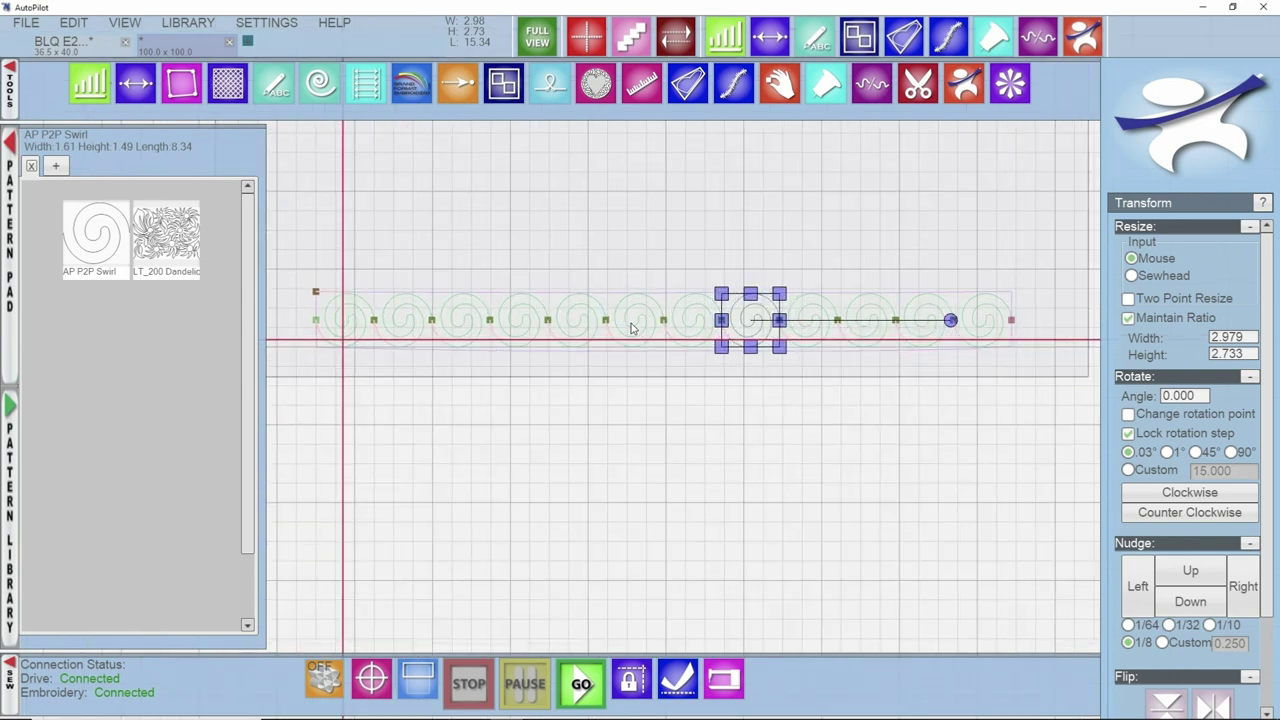
scroll(632, 325, "up", 2)
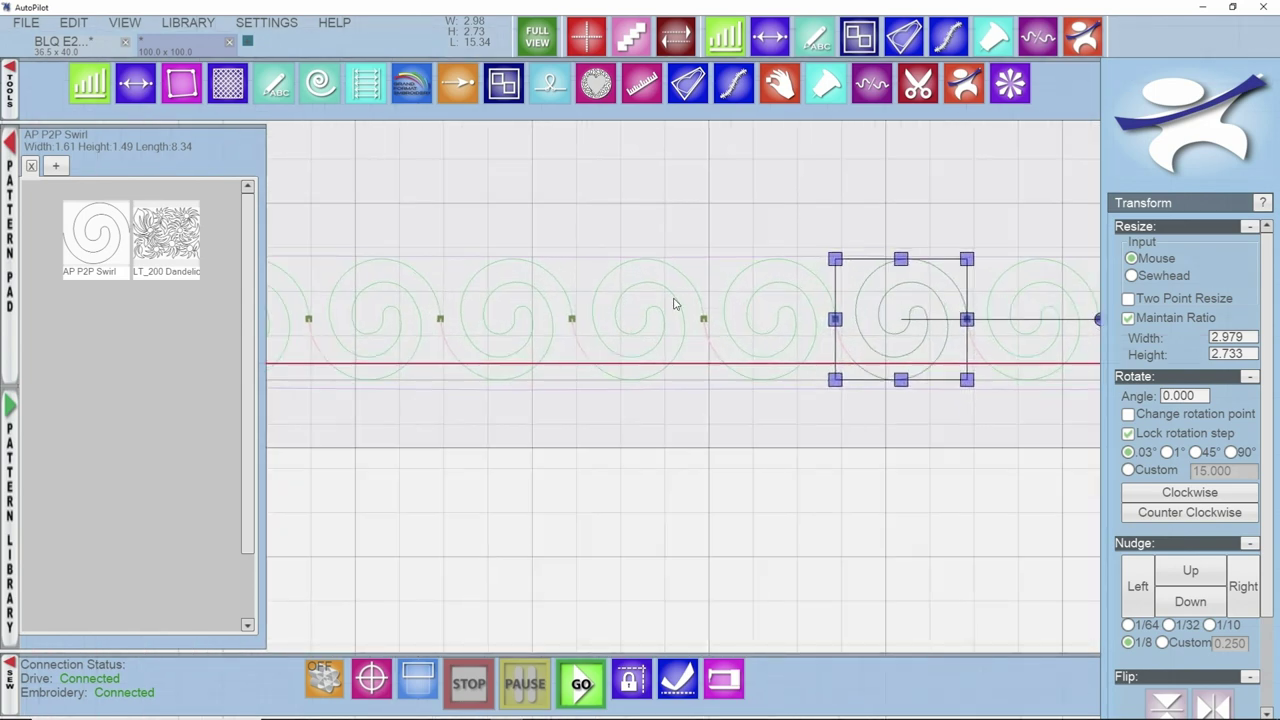
scroll(622, 290, "up", 1)
scroll(643, 285, "up", 1)
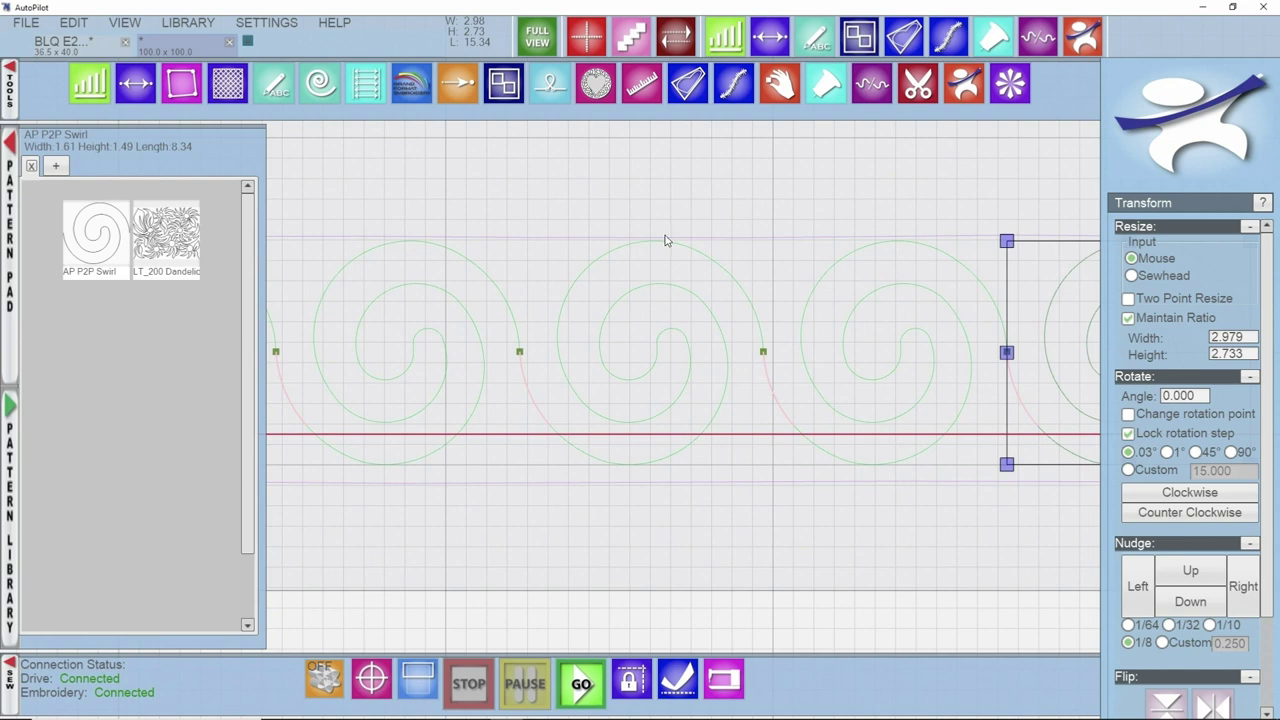
Step: Center the sixth swirl between the outline edges by lowering its upper and lower sides, for a height of about 2.793
scroll(662, 243, "up", 1)
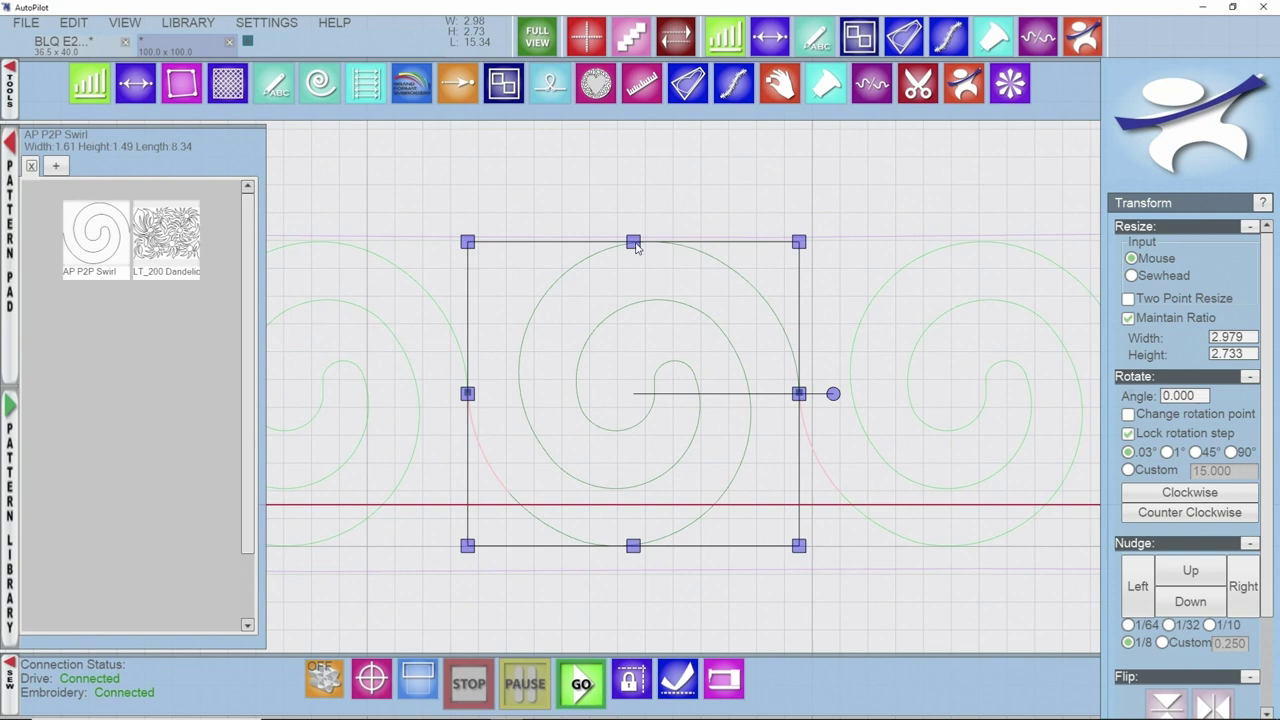
left_click_drag(634, 245, 638, 254)
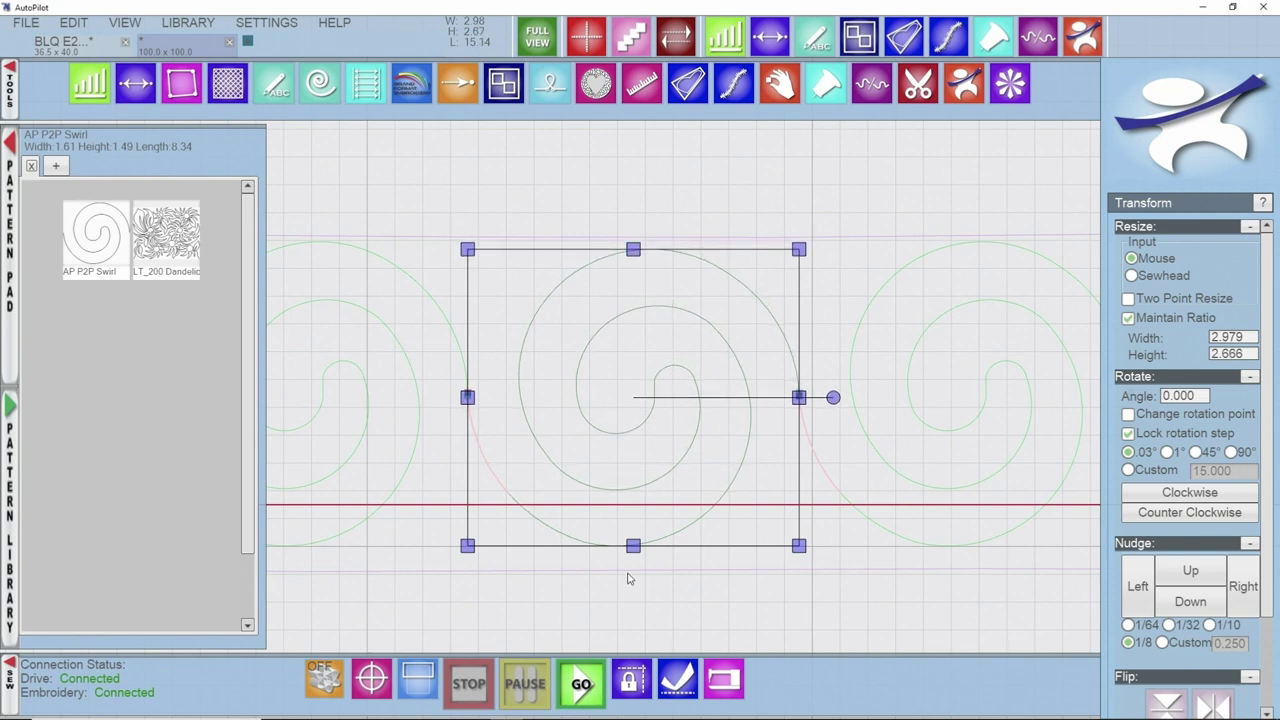
left_click_drag(636, 548, 635, 561)
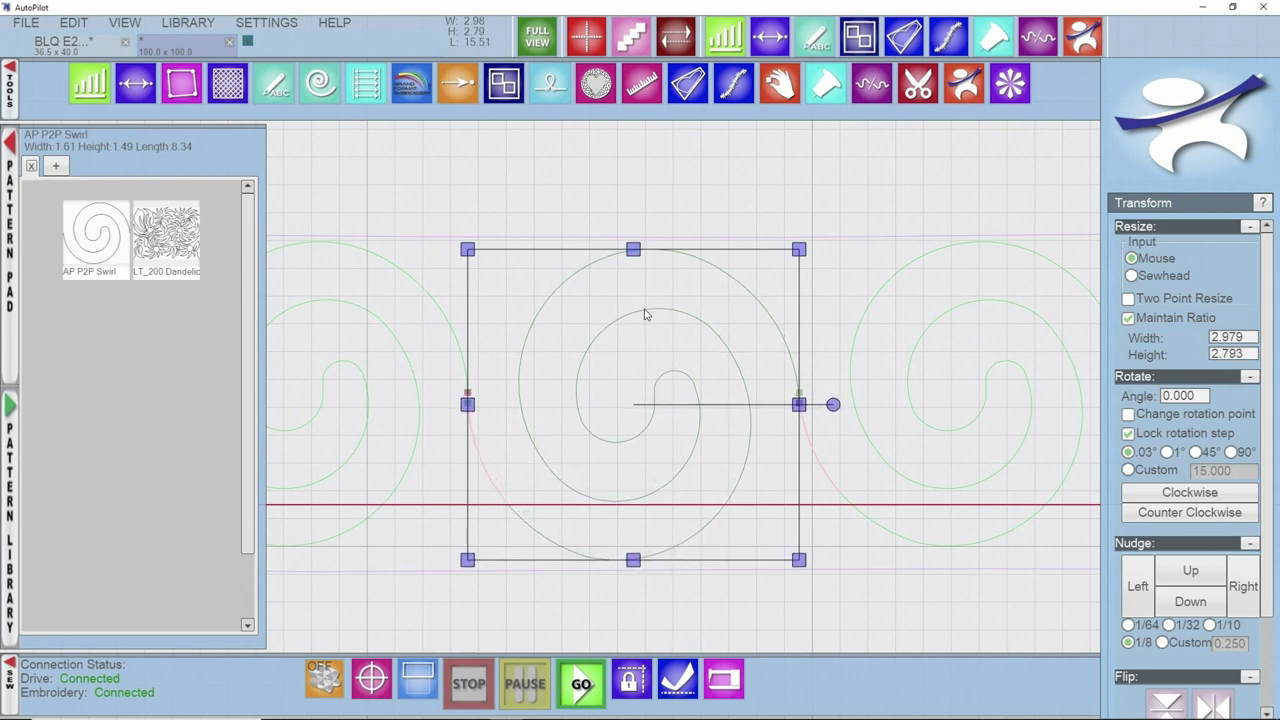
left_click(823, 563)
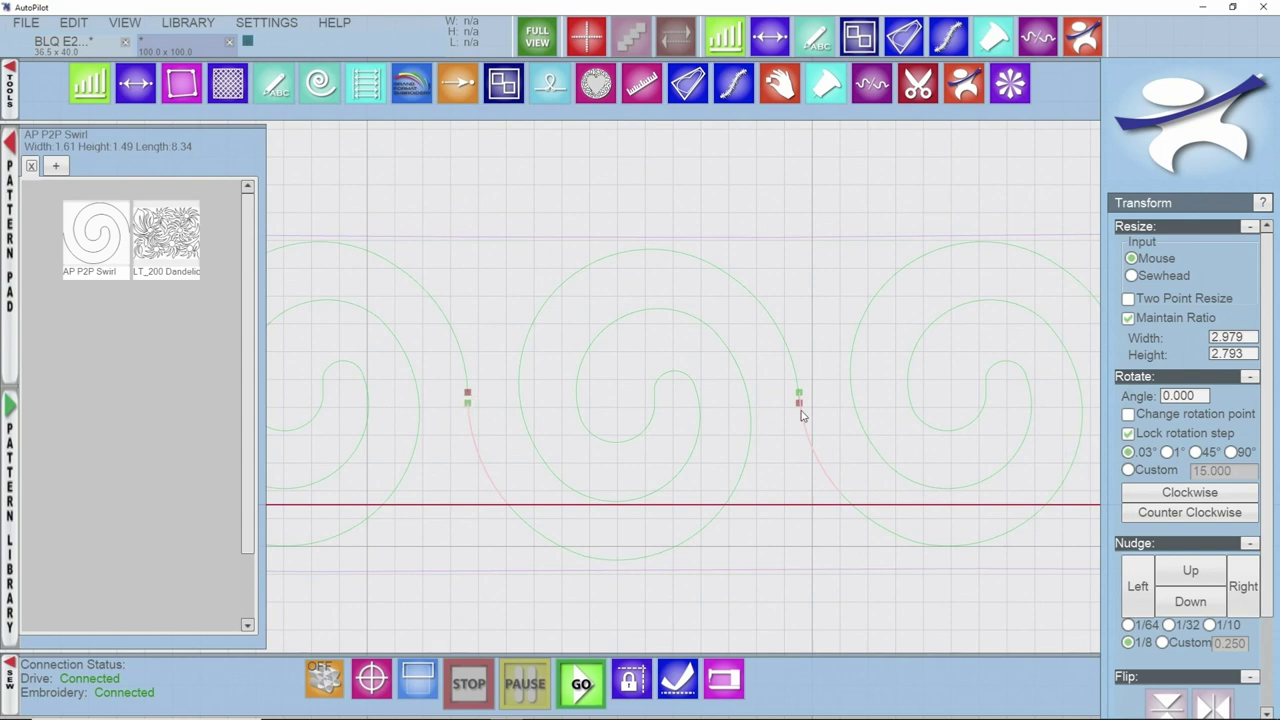
Step: Lower the upper and lower sides of the fifth swirl to fit the outline, for a height of about 2.805
left_click_drag(741, 411, 851, 391)
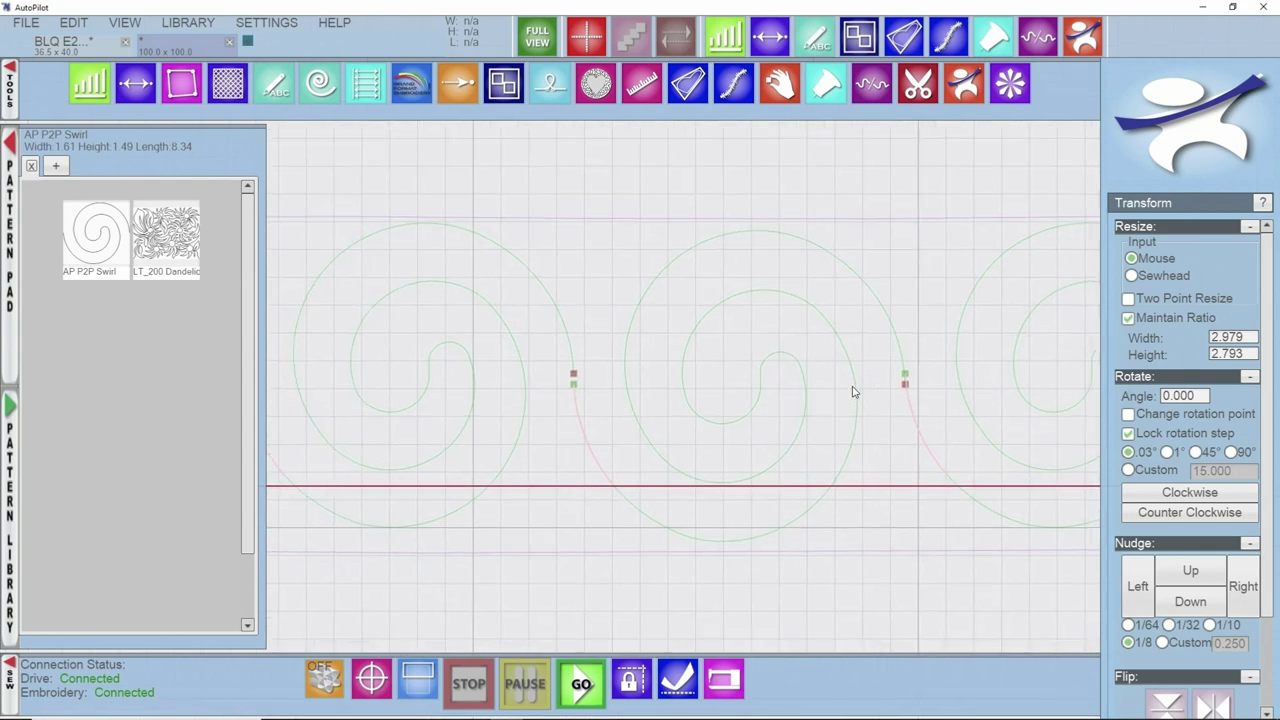
left_click(444, 410)
left_click_drag(411, 534, 414, 550)
left_click_drag(414, 224, 414, 231)
Step: Lower the lower and upper sides of the seventh swirl to fit the outline, for a height of about 2.799
left_click_drag(777, 320, 558, 291)
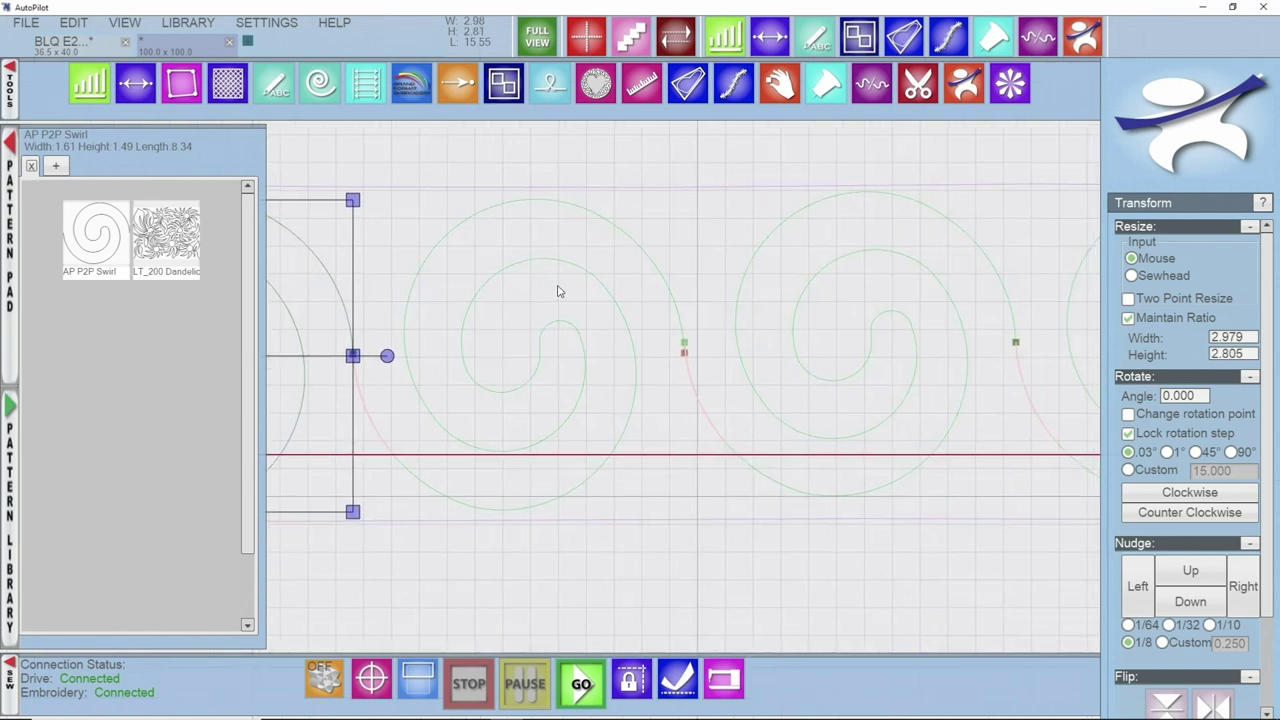
left_click(855, 340)
left_click_drag(855, 503, 856, 517)
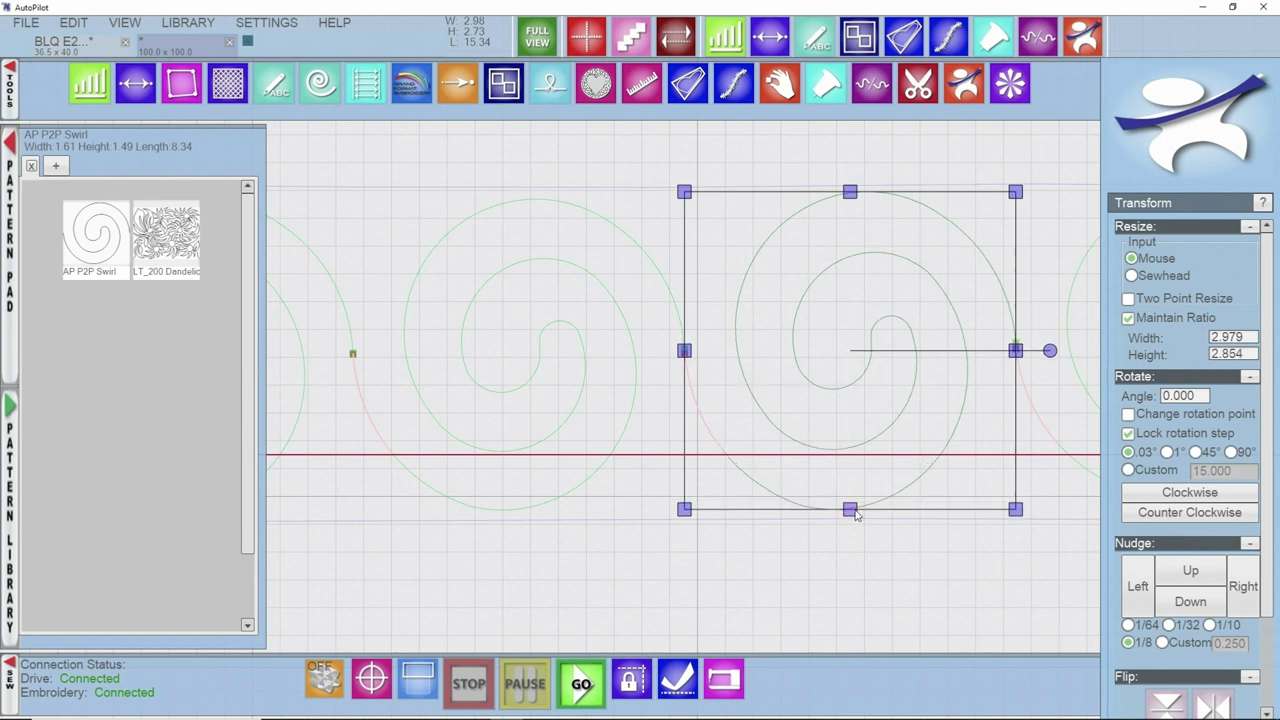
left_click_drag(850, 194, 852, 202)
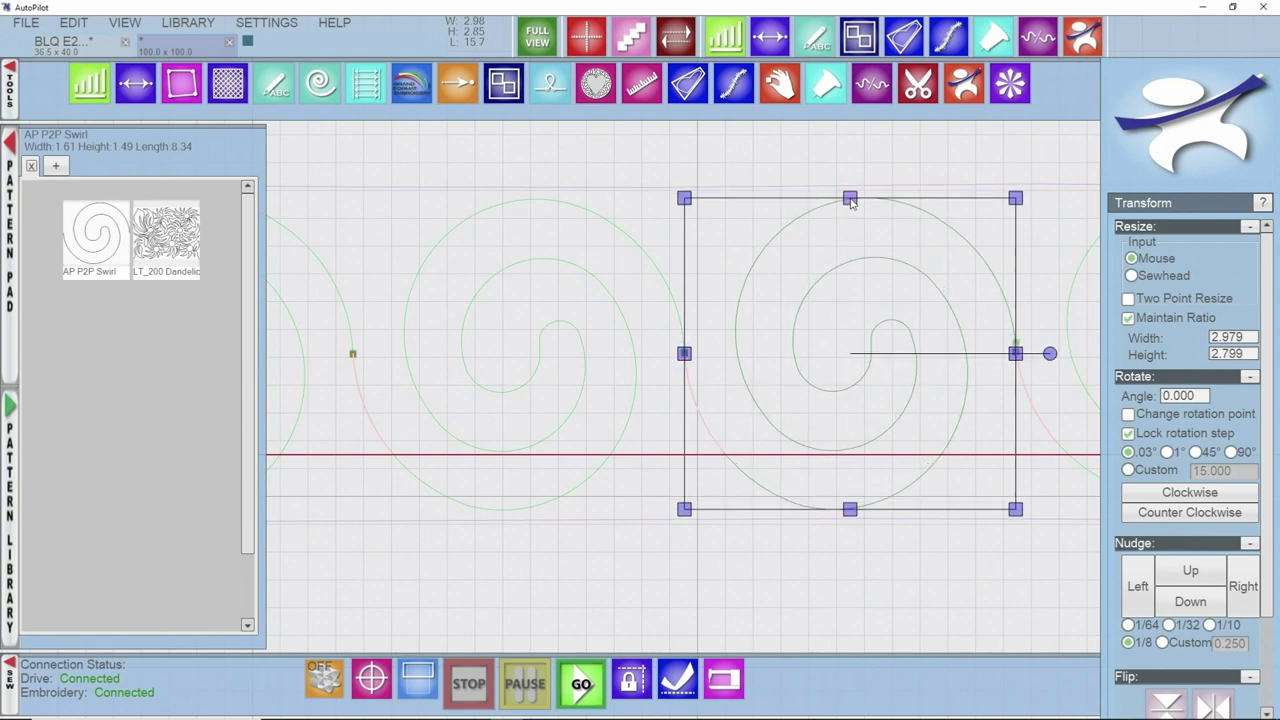
Step: Lower the upper and lower sides of the eighth swirl to fit the outline, for a height of about 2.811
scroll(923, 314, "down", 1)
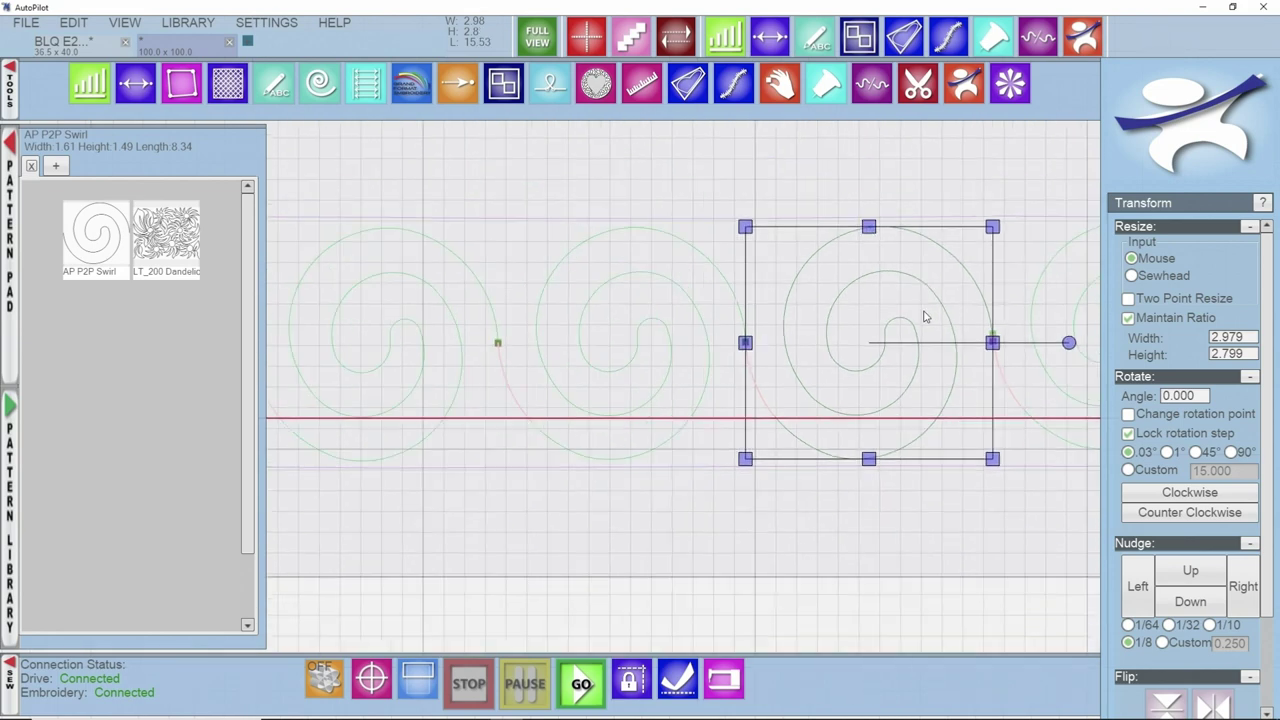
left_click_drag(923, 314, 771, 294)
left_click(1040, 333)
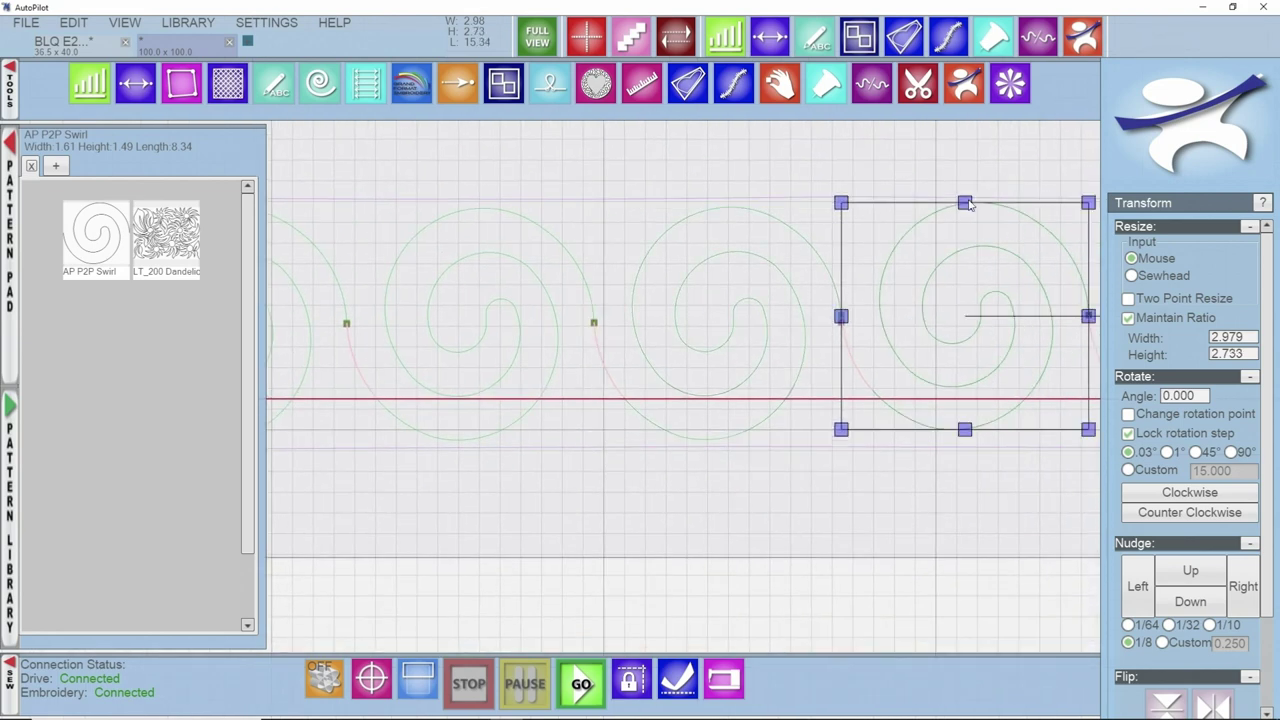
left_click_drag(968, 207, 968, 212)
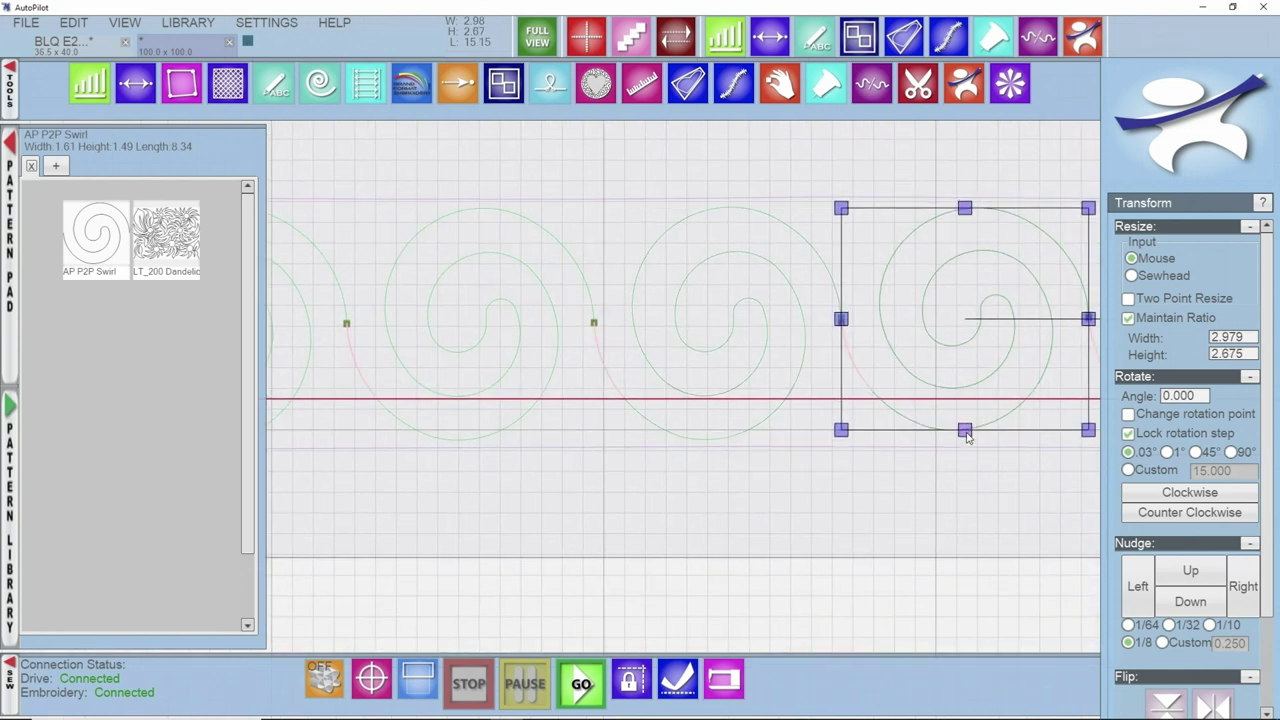
left_click_drag(965, 431, 965, 442)
Step: Edit the sixth swirl's nodes with the Draw tool, aligning its start and end points with the neighboring swirls' connecting points
scroll(342, 324, "up", 5)
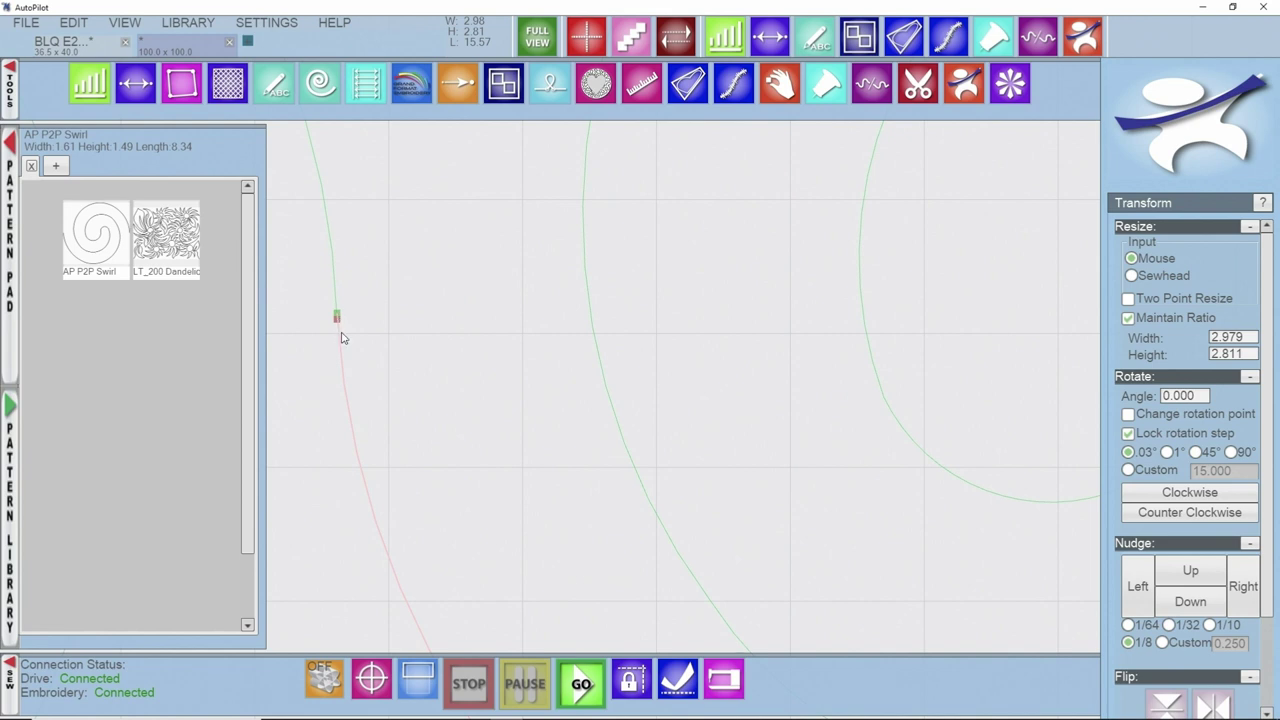
left_click_drag(351, 323, 411, 320)
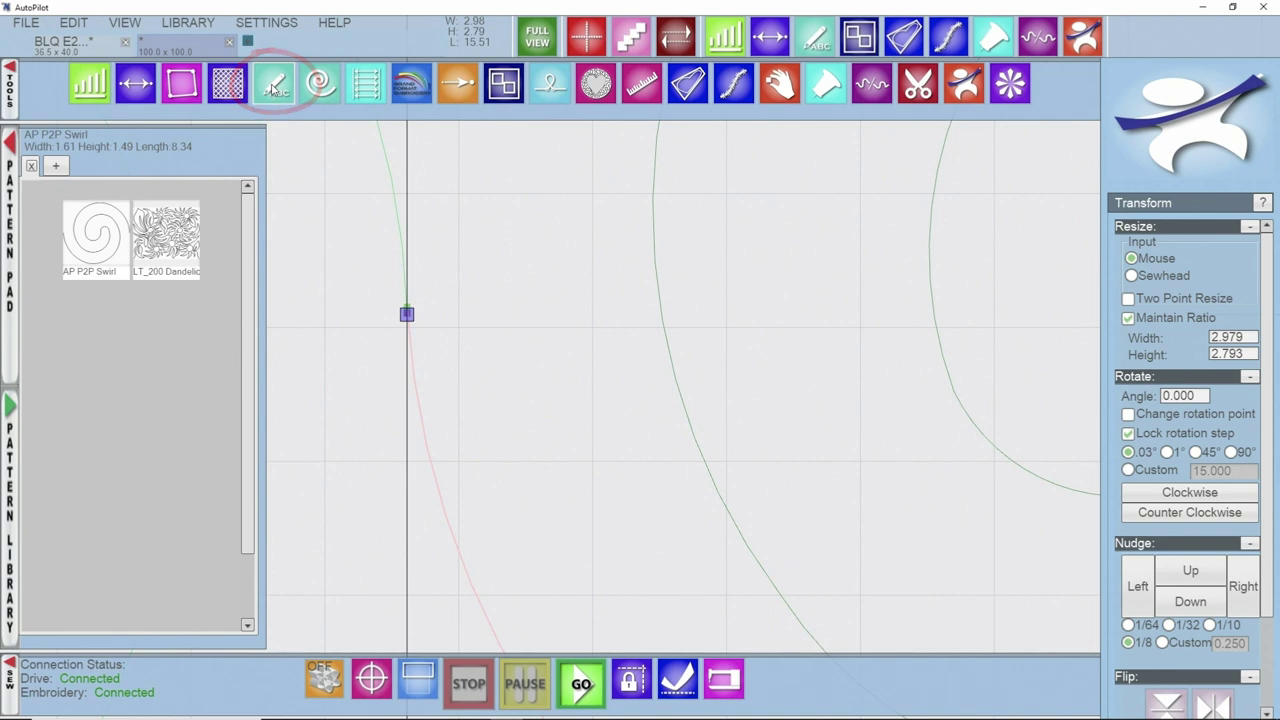
left_click(277, 88)
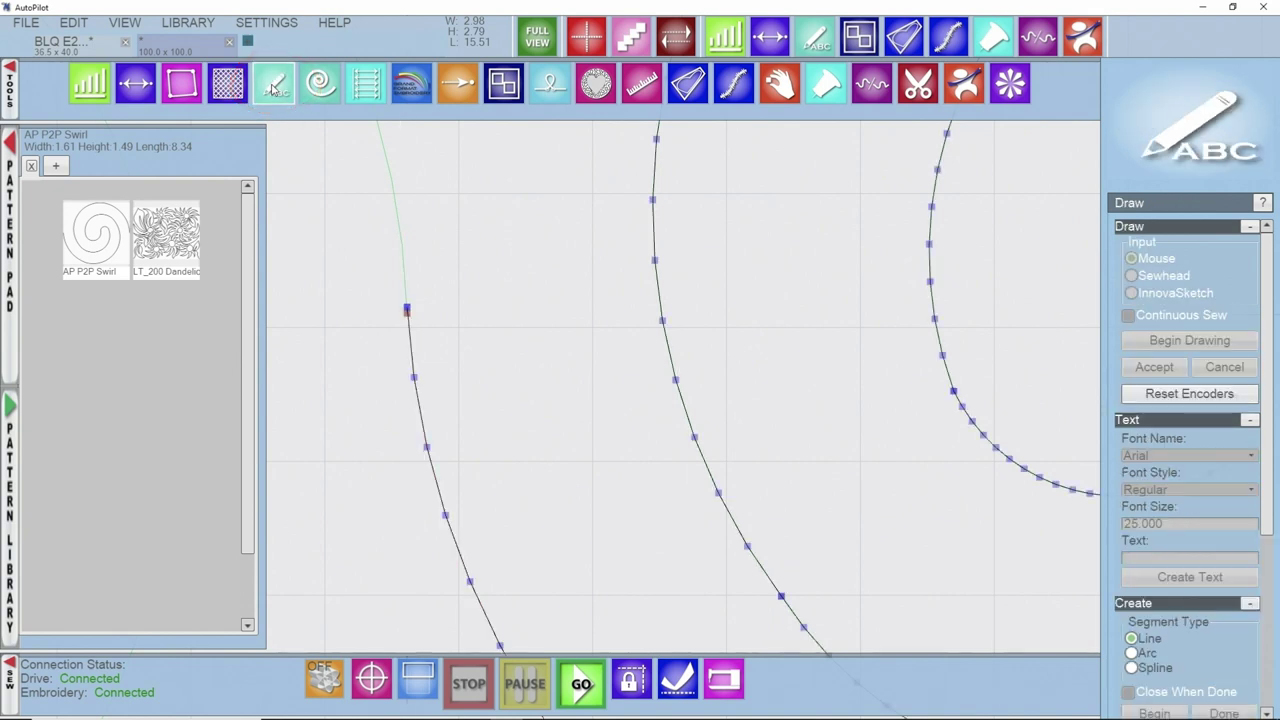
left_click(406, 311)
scroll(406, 335, "down", 4)
scroll(629, 337, "up", 4)
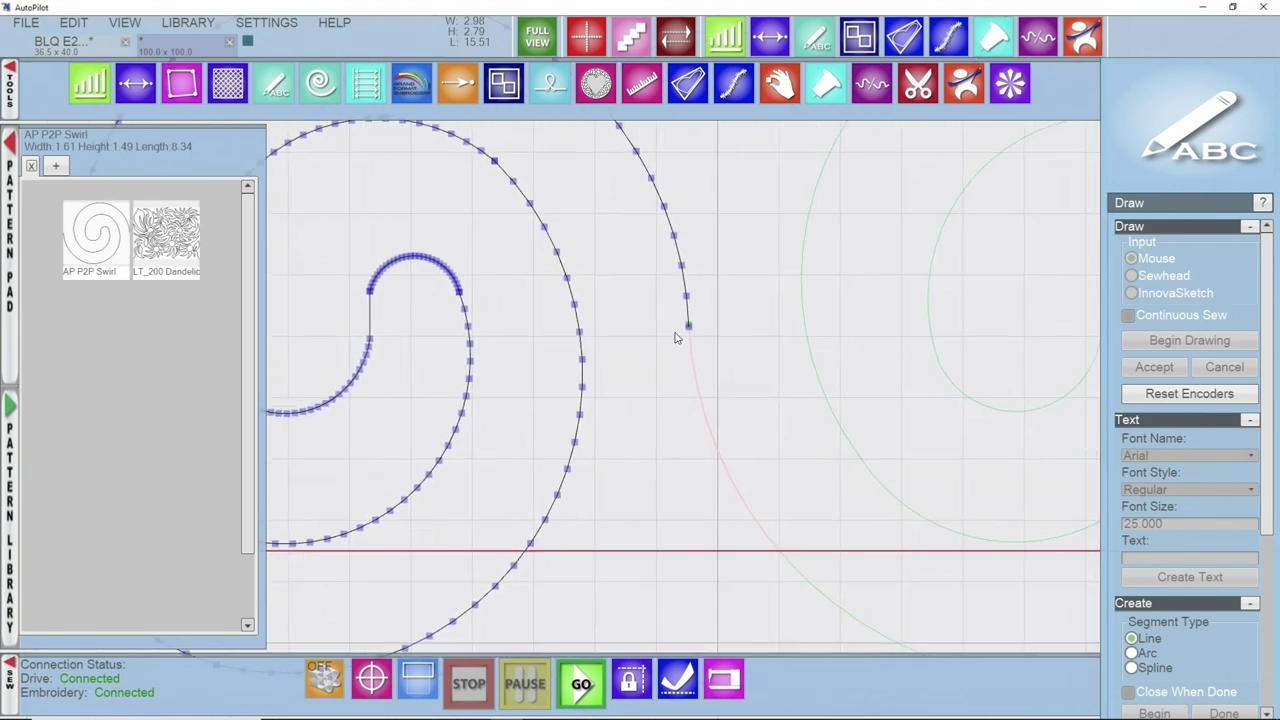
scroll(675, 338, "up", 3)
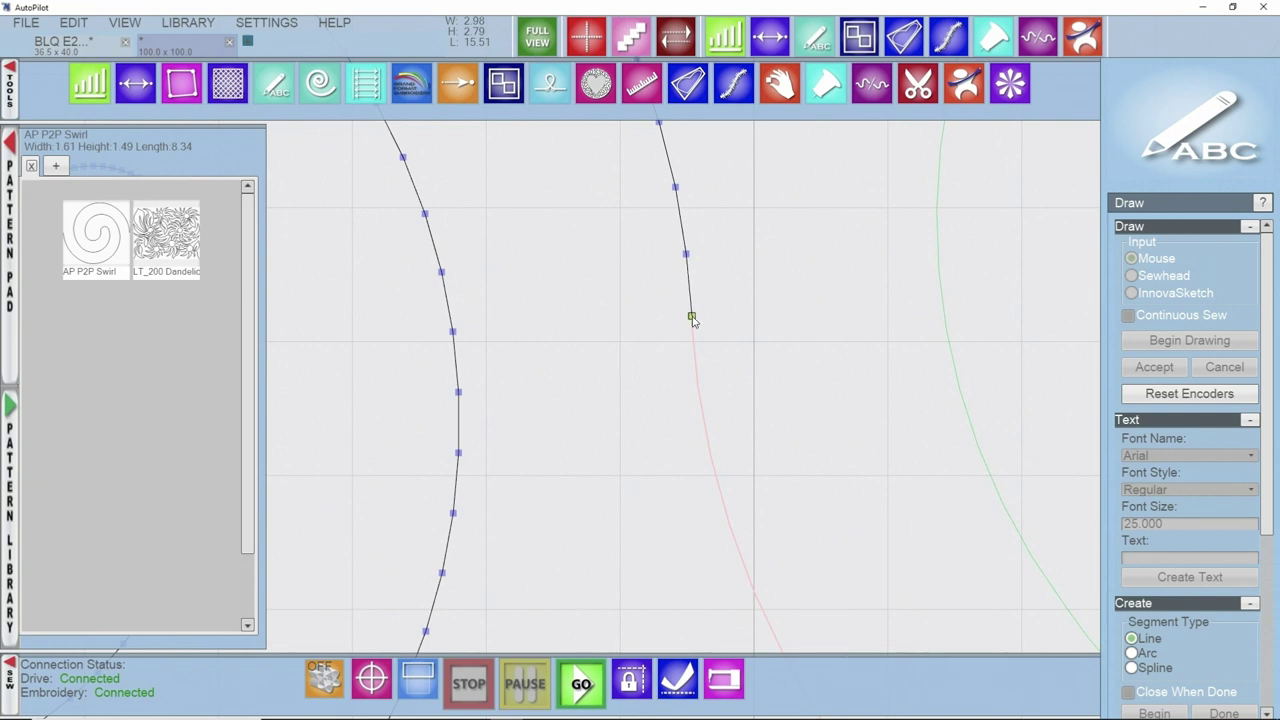
Step: Move the seventh swirl's end node onto the start point of the eighth swirl
scroll(691, 318, "down", 5)
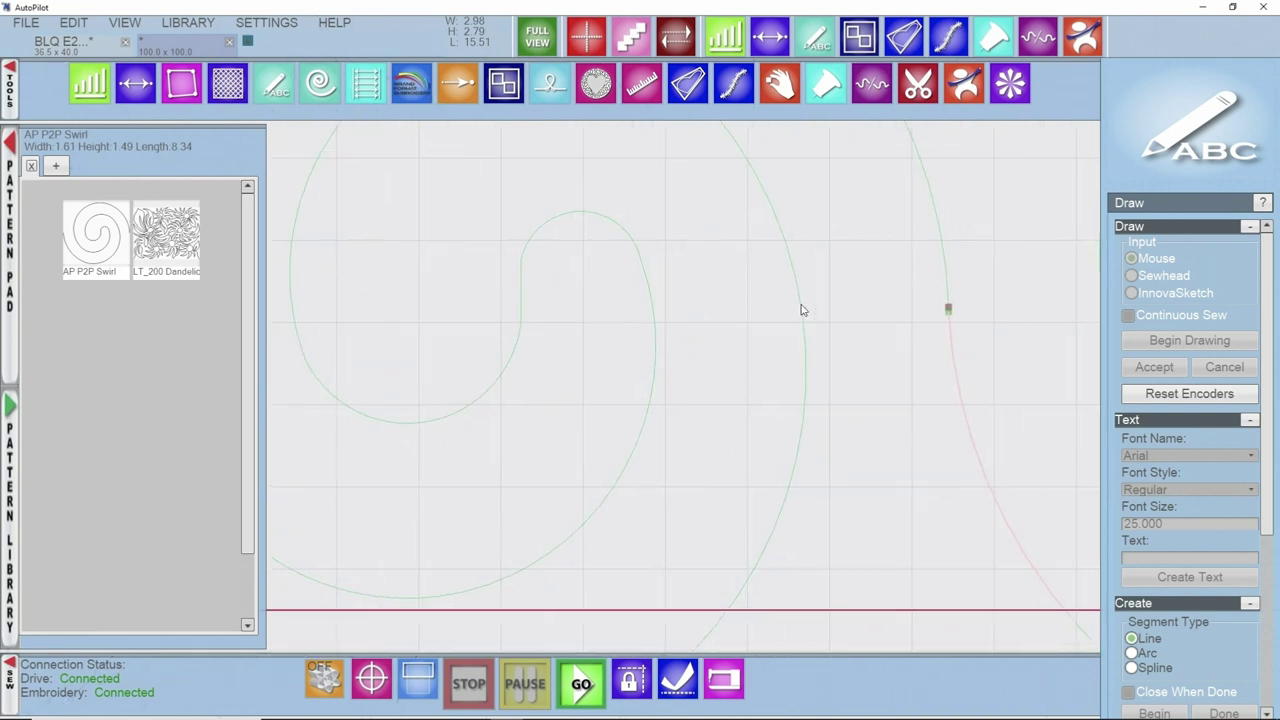
scroll(746, 290, "up", 5)
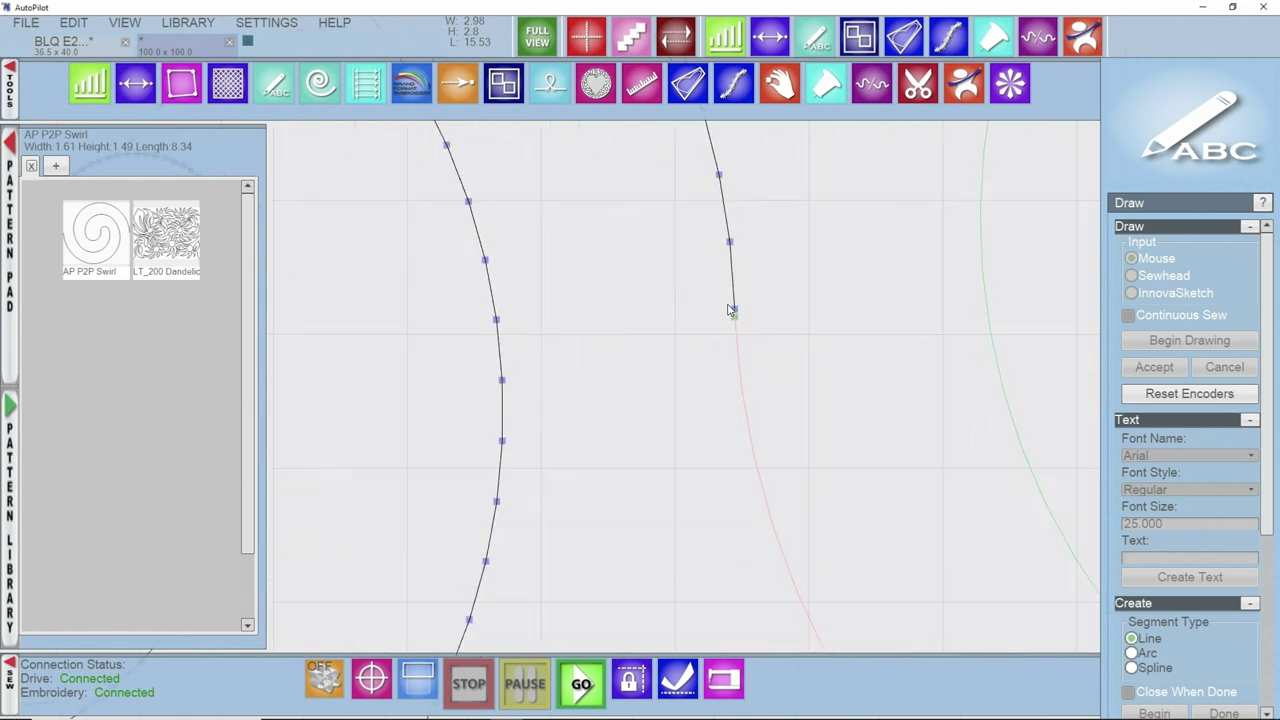
scroll(735, 318, "down", 5)
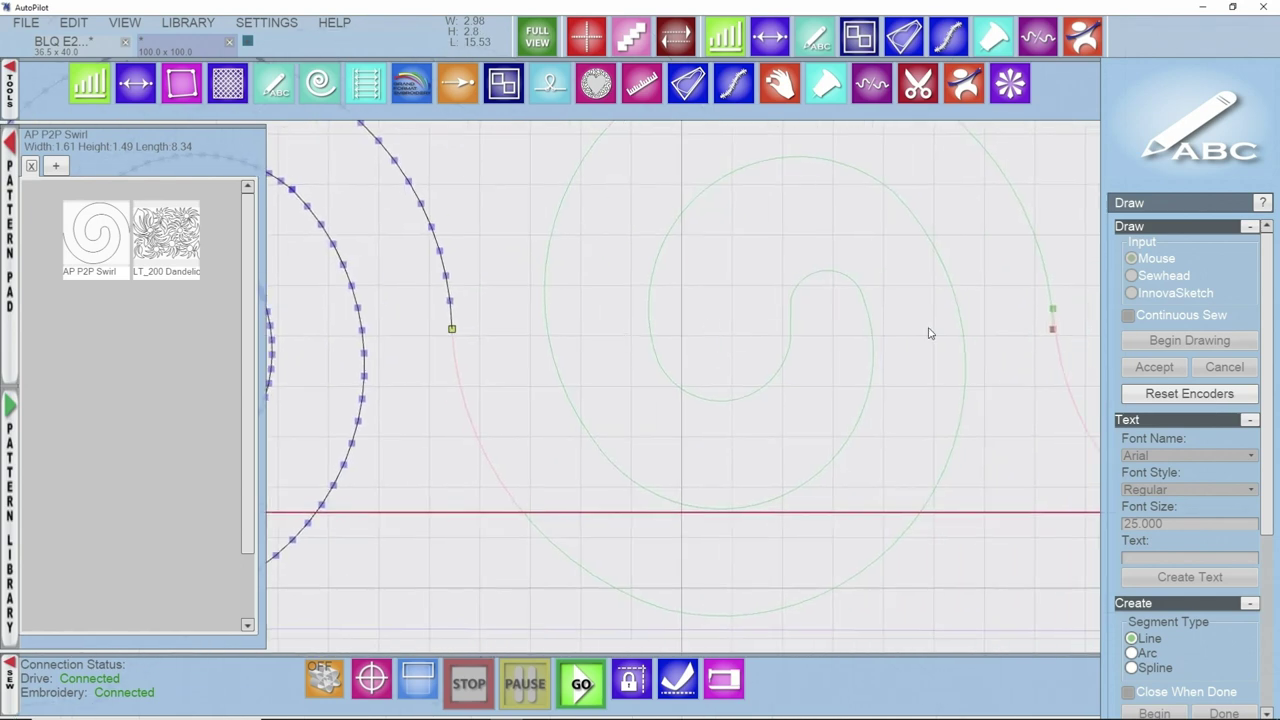
Step: Select the eighth swirl and move its end node up onto the start point of the ninth swirl
scroll(806, 322, "up", 3)
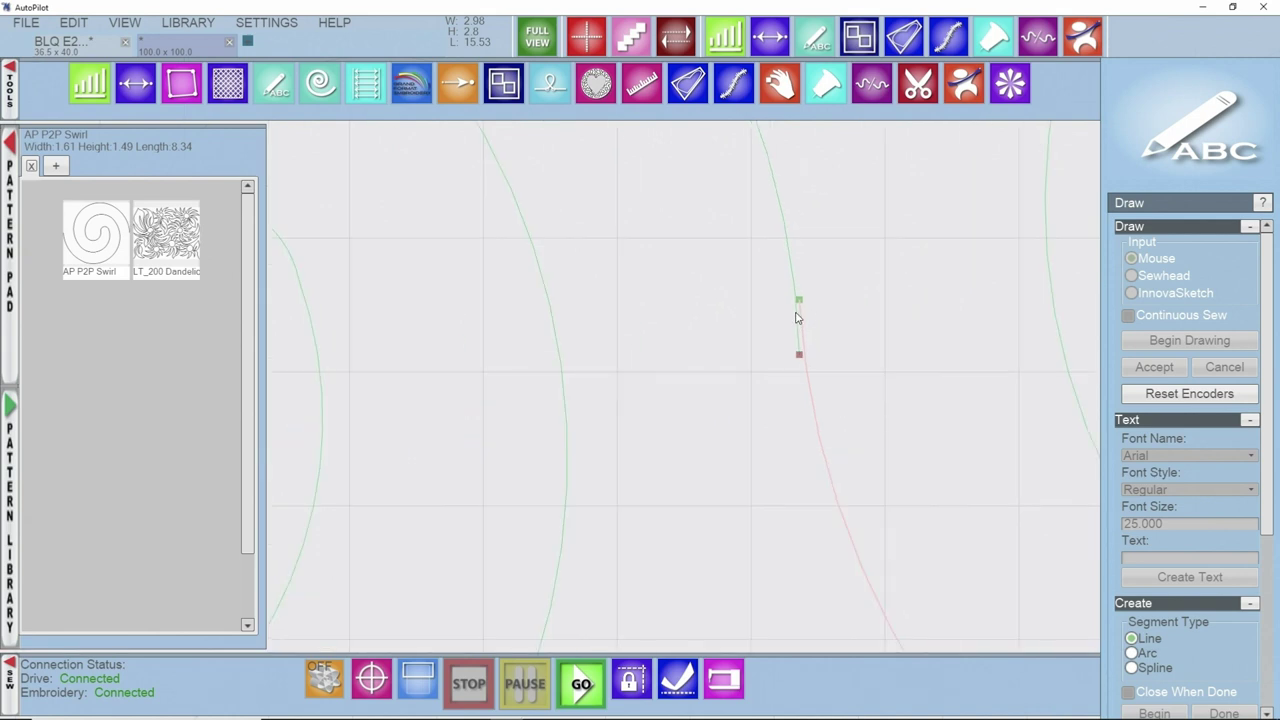
left_click(799, 355)
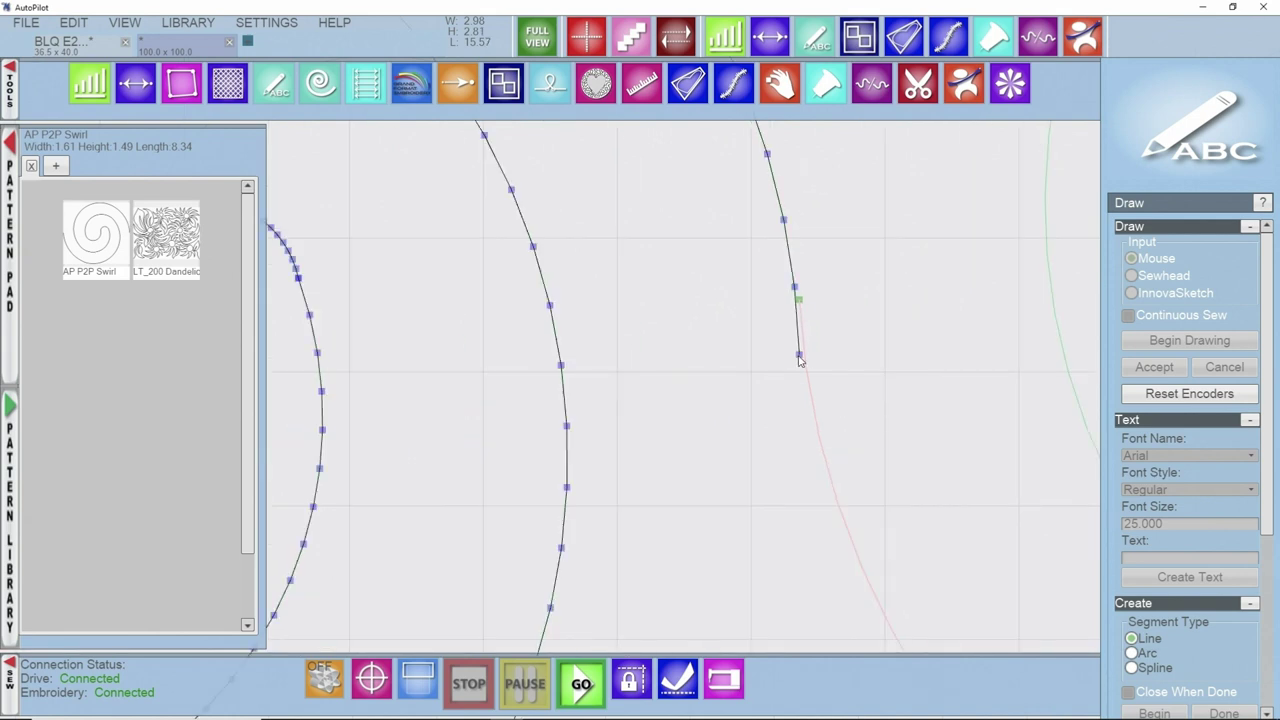
left_click(798, 301)
scroll(900, 334, "down", 5)
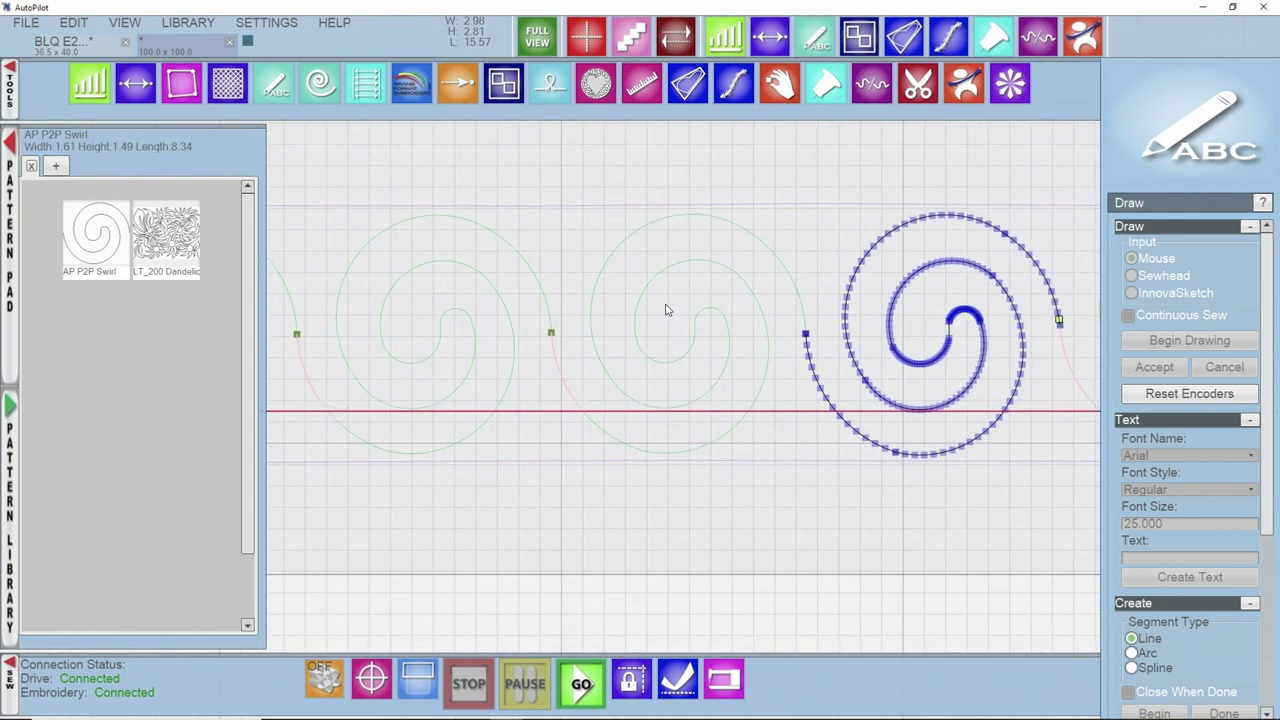
scroll(448, 335, "up", 4)
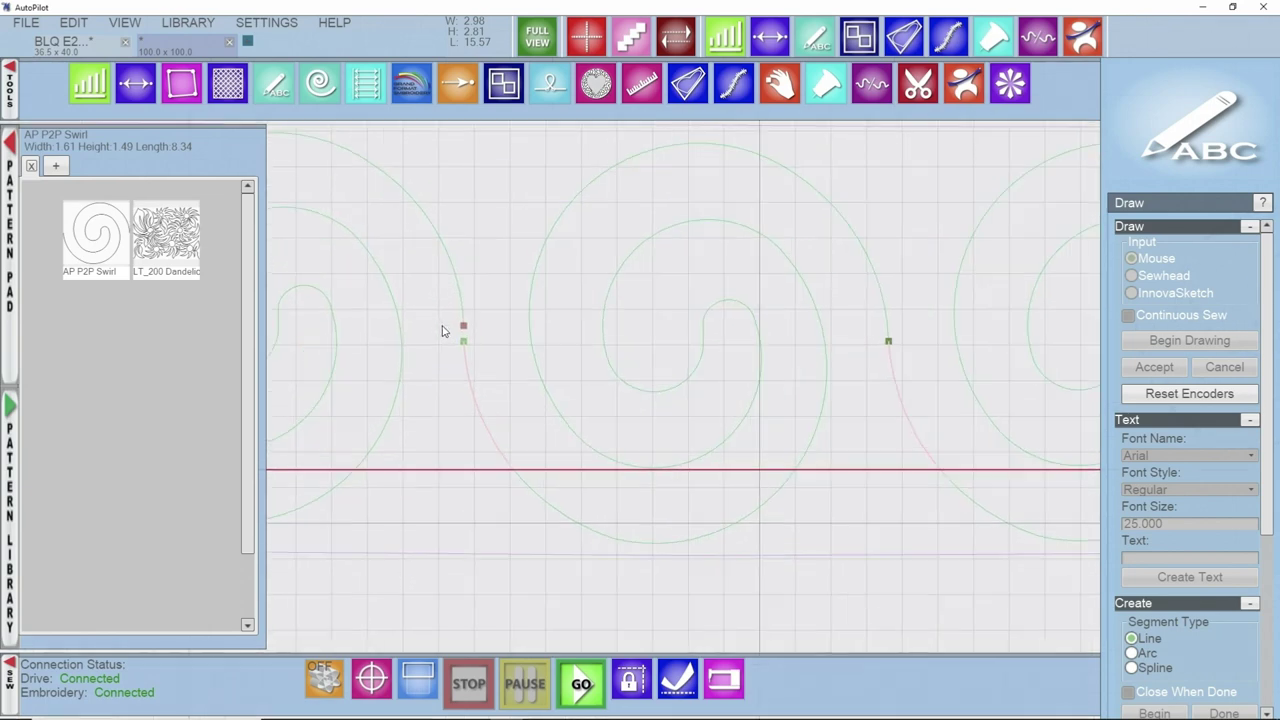
Step: Move the fifth swirl's start node up onto the end point of the fourth swirl and finish its node editing
scroll(452, 338, "up", 1)
left_click(485, 352)
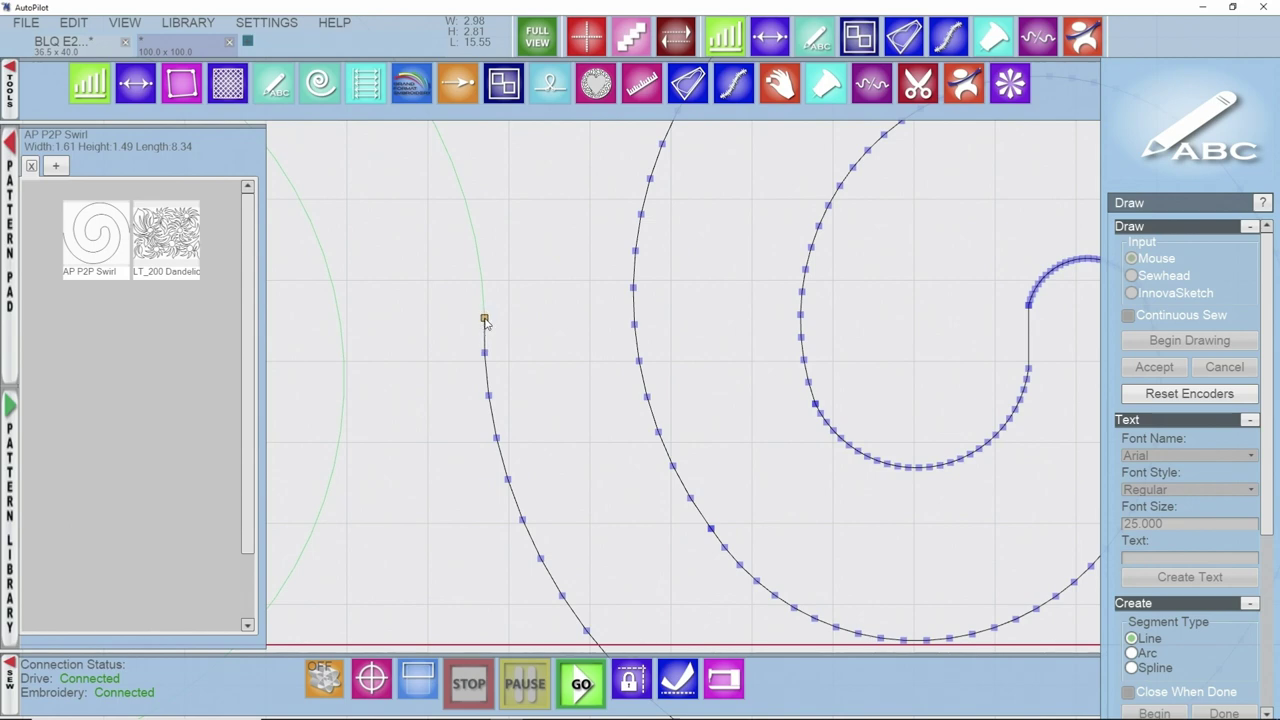
scroll(495, 325, "down", 3)
scroll(530, 364, "down", 4)
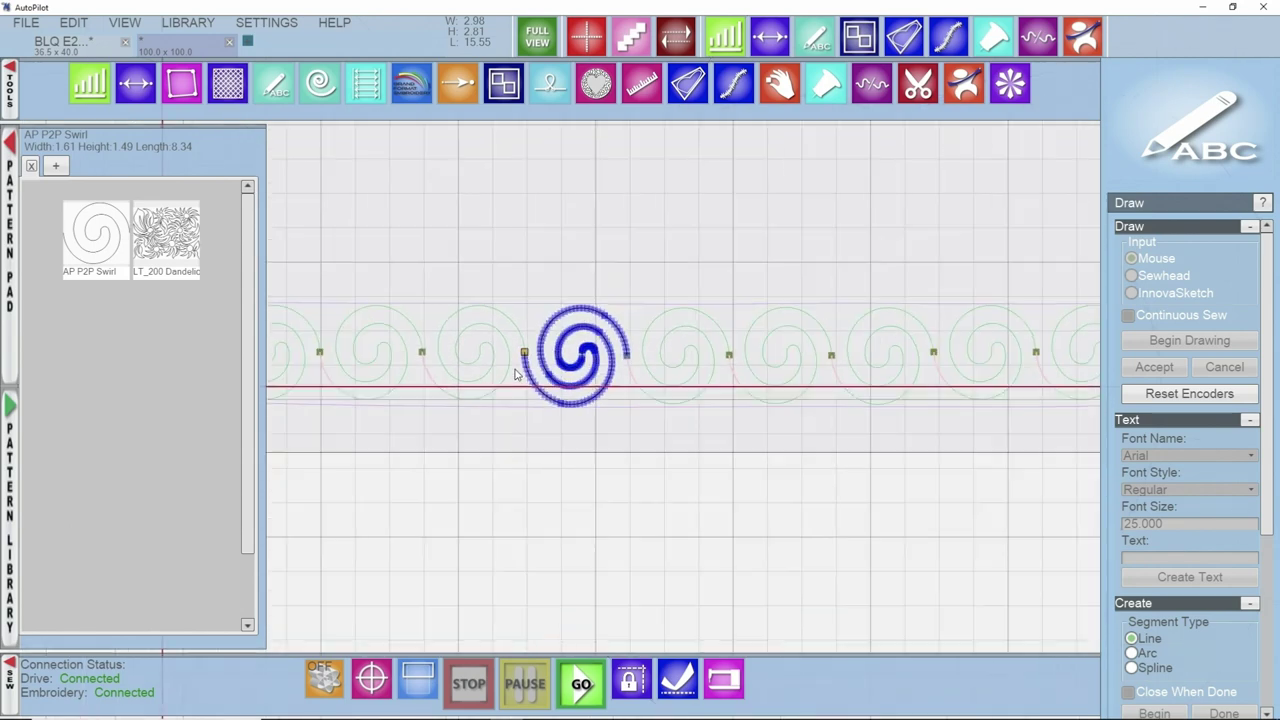
key("Escape")
Step: Select the whole row of swirls and join them with the Link grouping type into one continuous pattern
scroll(595, 460, "down", 2)
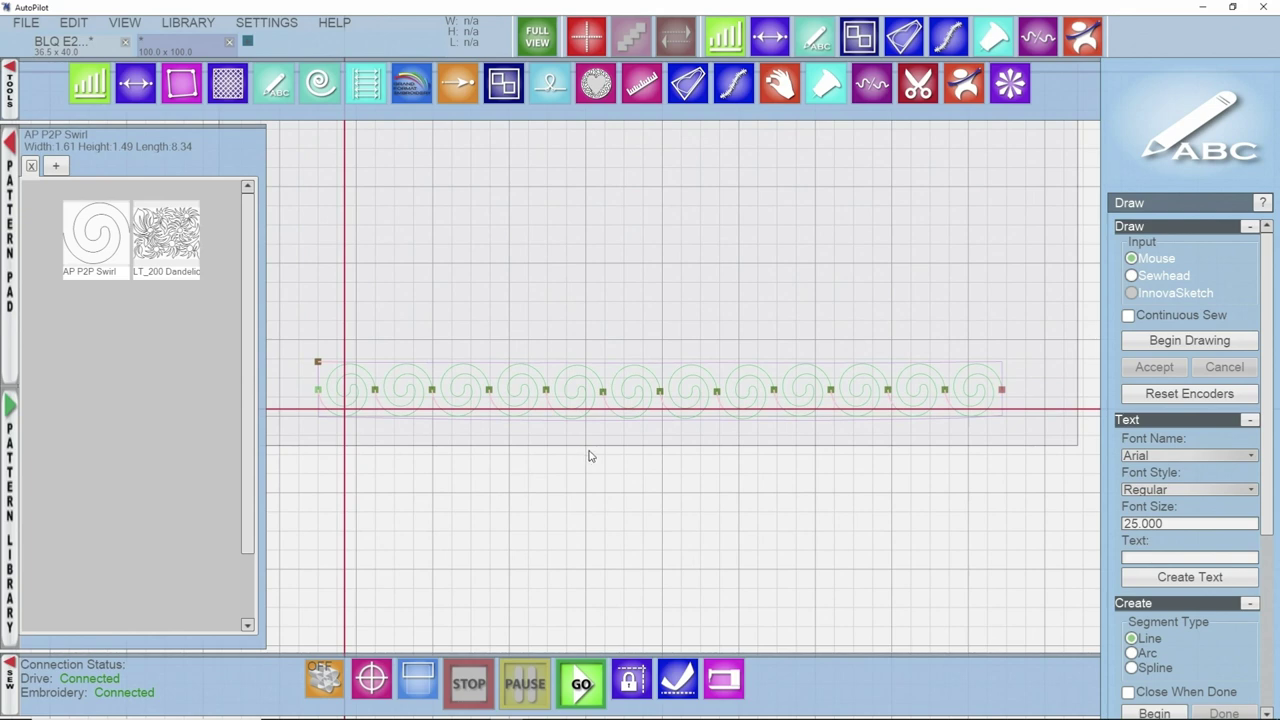
scroll(608, 449, "down", 1)
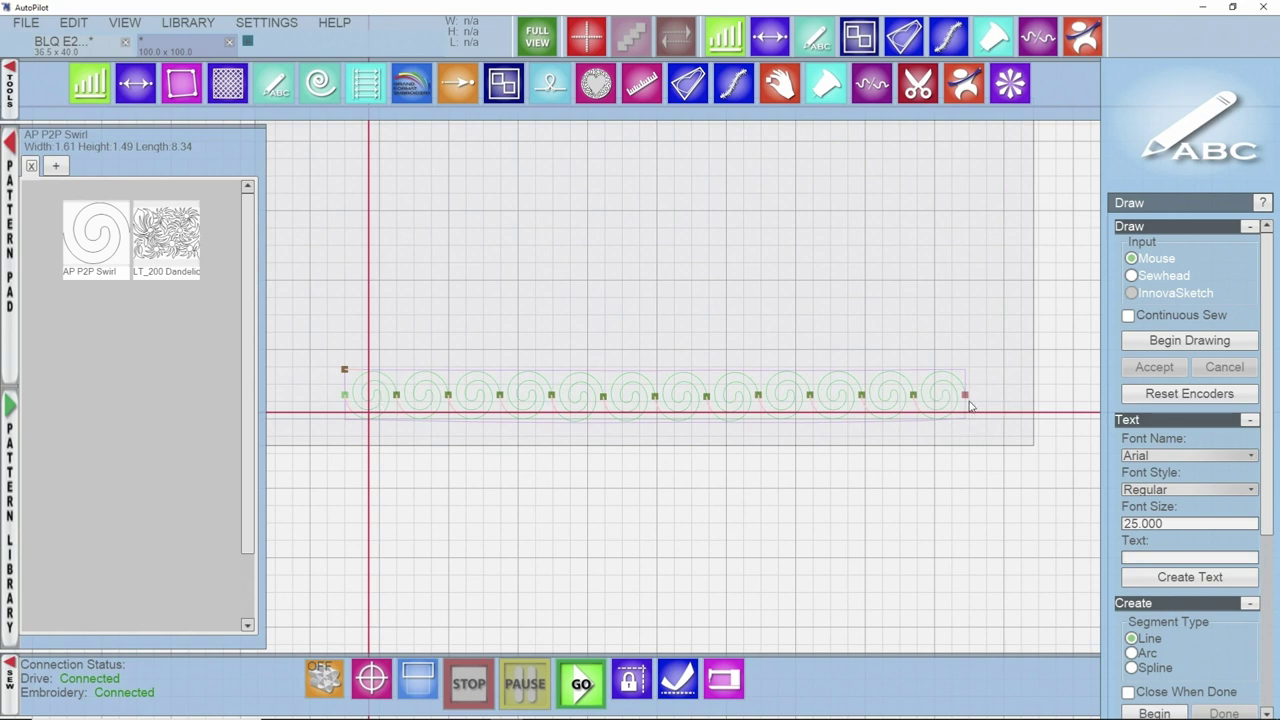
left_click_drag(1000, 400, 328, 390)
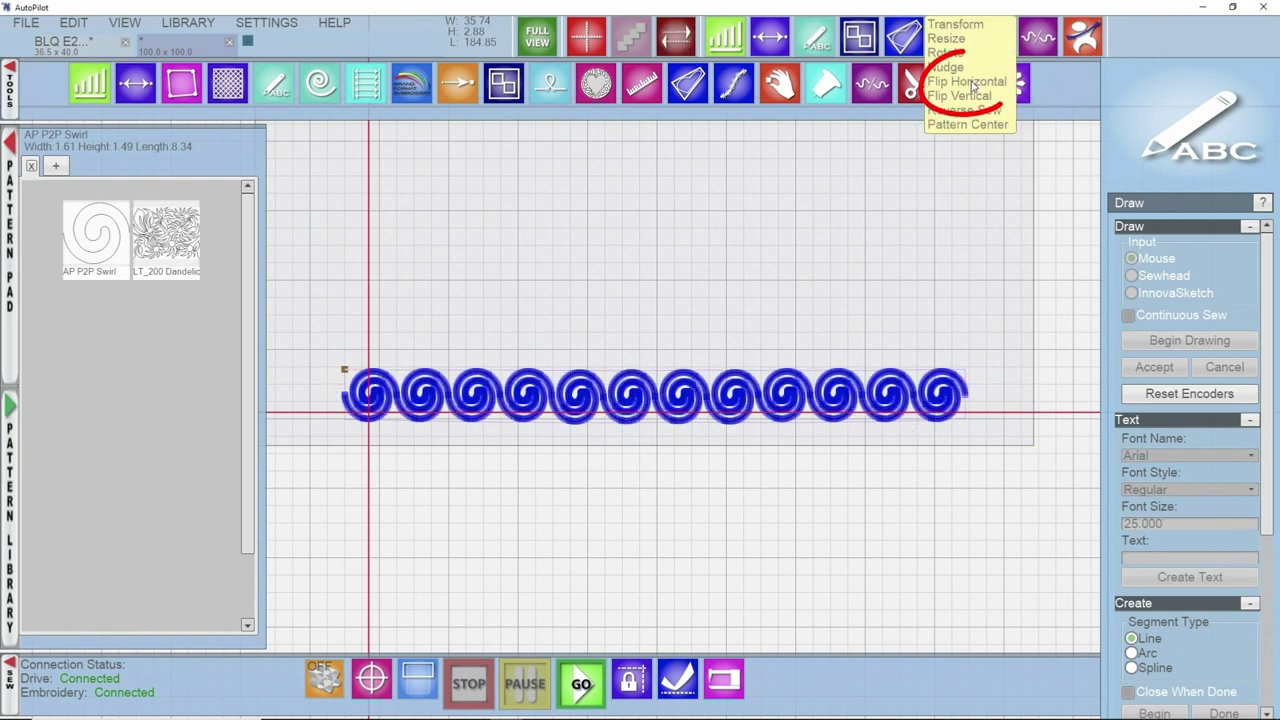
left_click(964, 83)
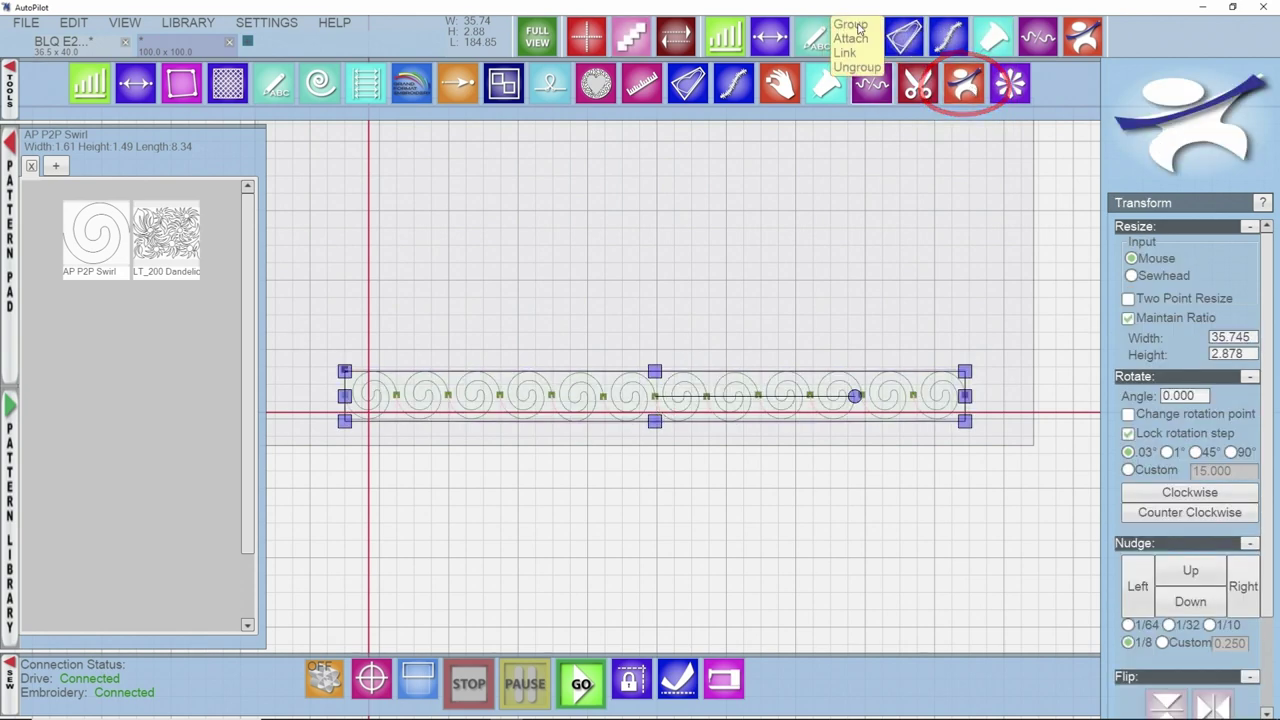
left_click(858, 37)
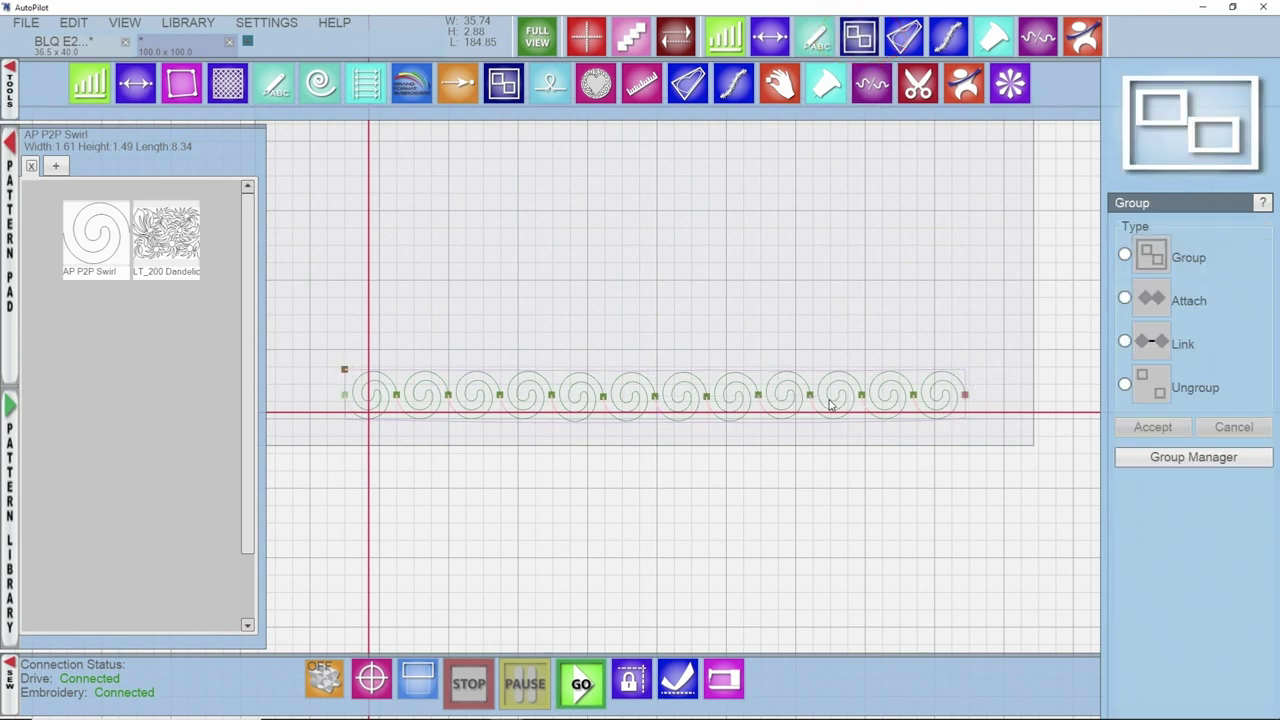
left_click(1125, 343)
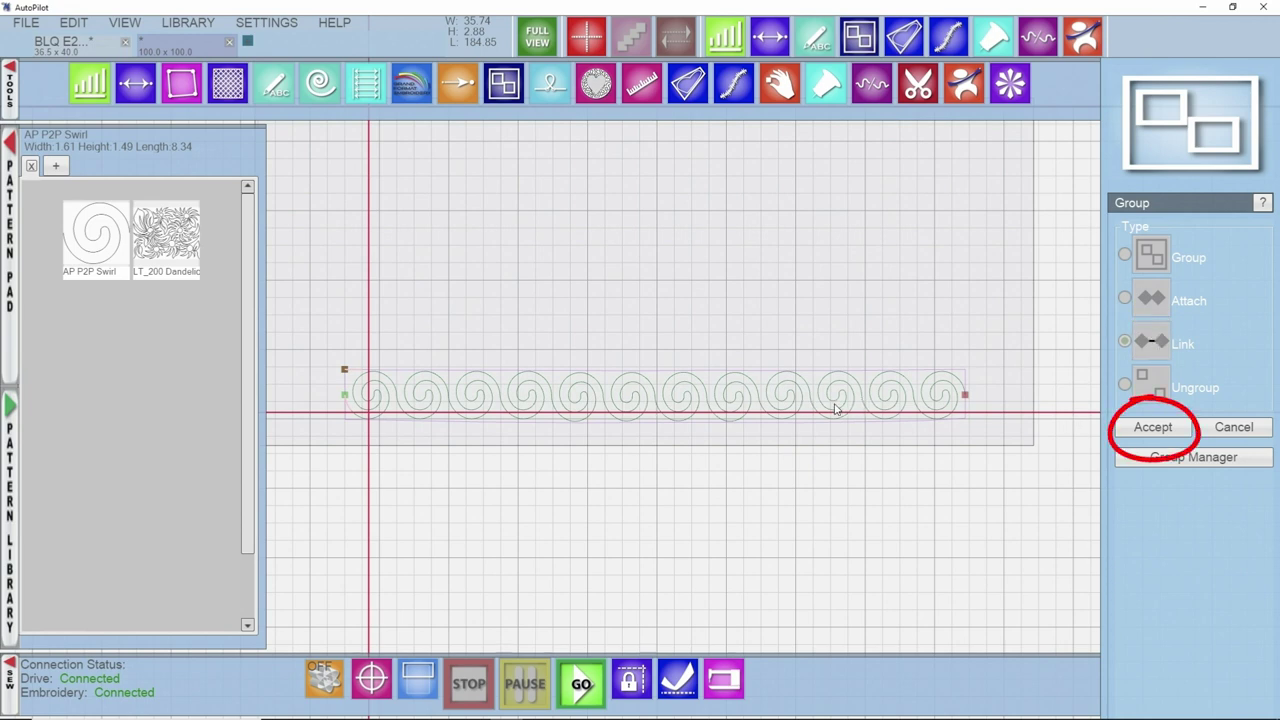
left_click(1150, 430)
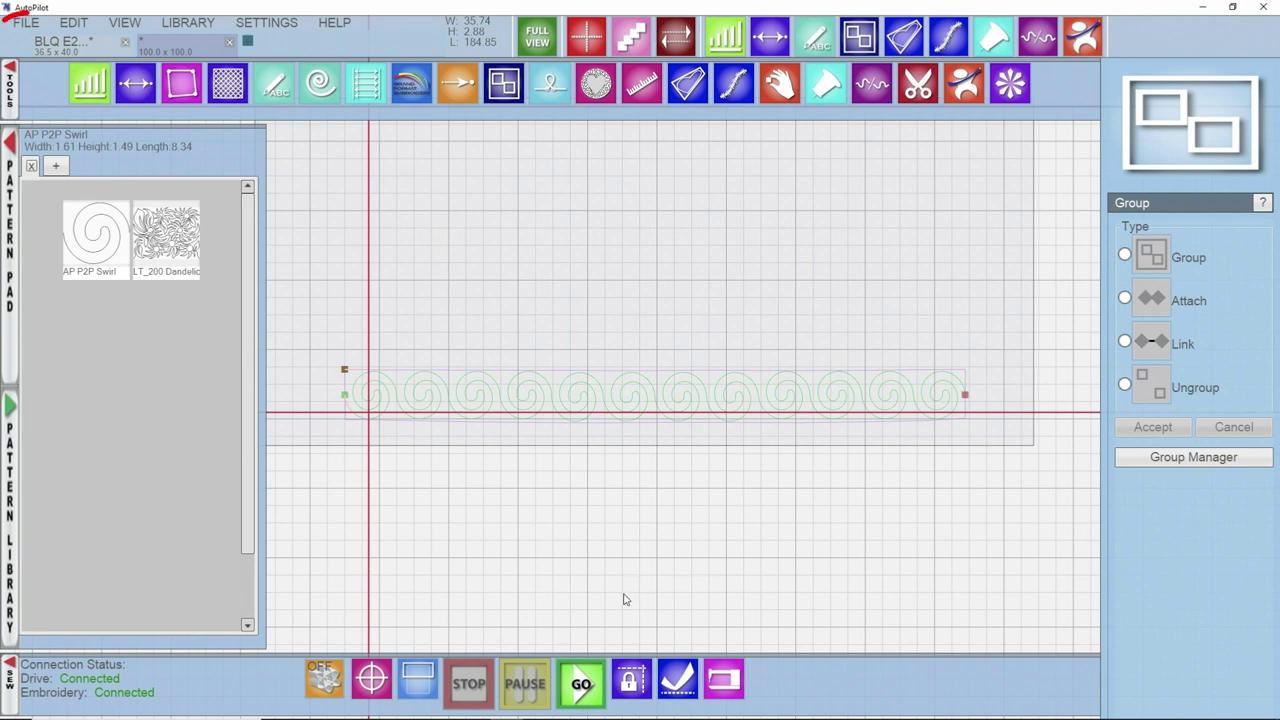
Step: Save the project and start sewing the linked swirl row, continuing past the thread-trim pause
left_click(26, 22)
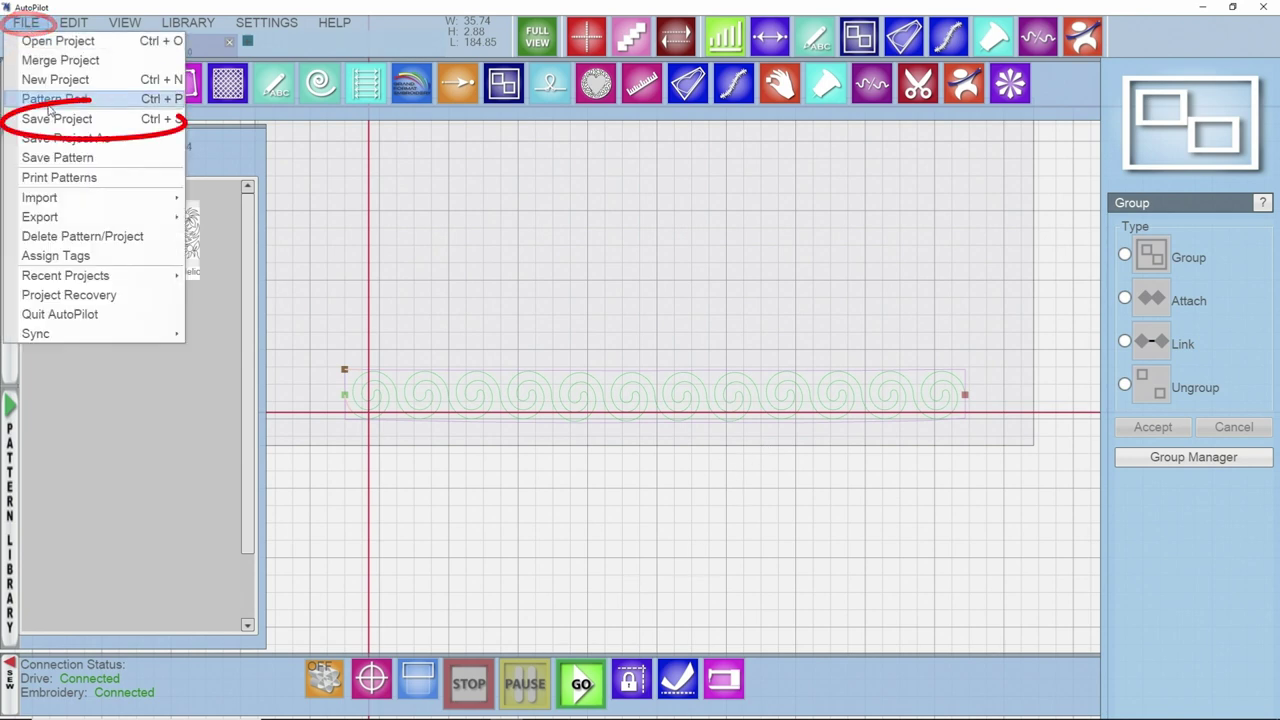
left_click(596, 652)
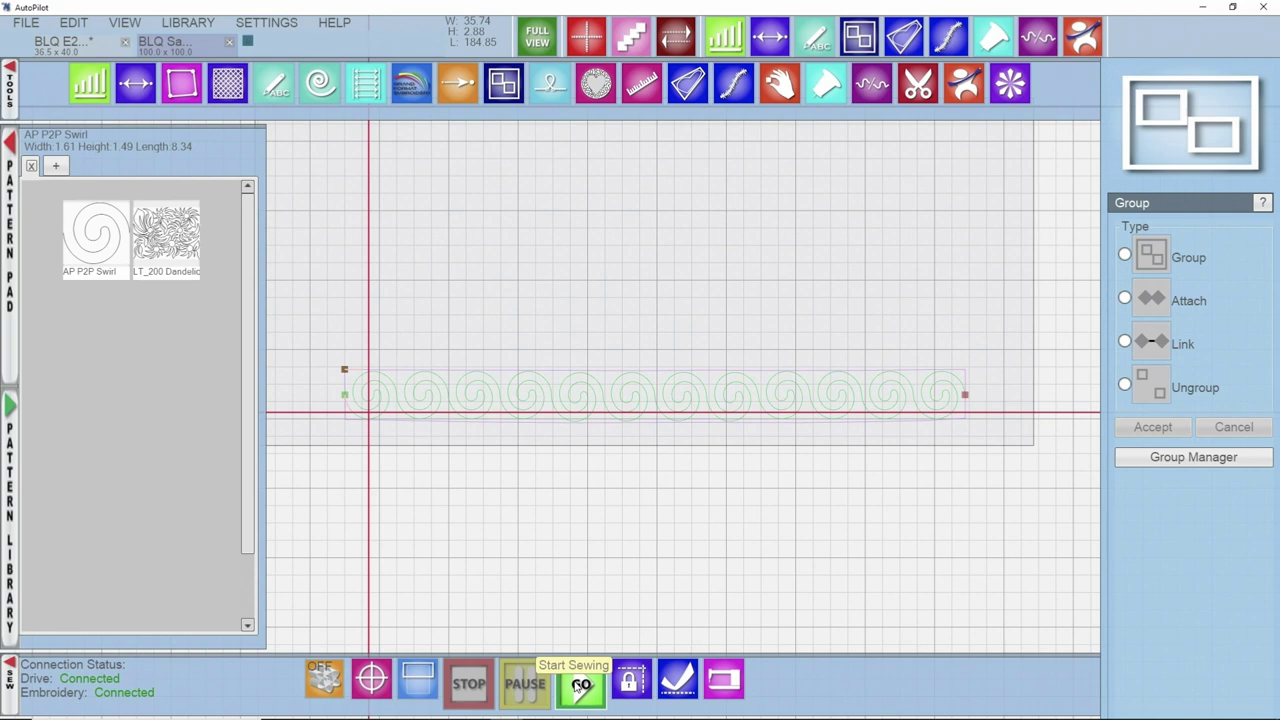
left_click(581, 684)
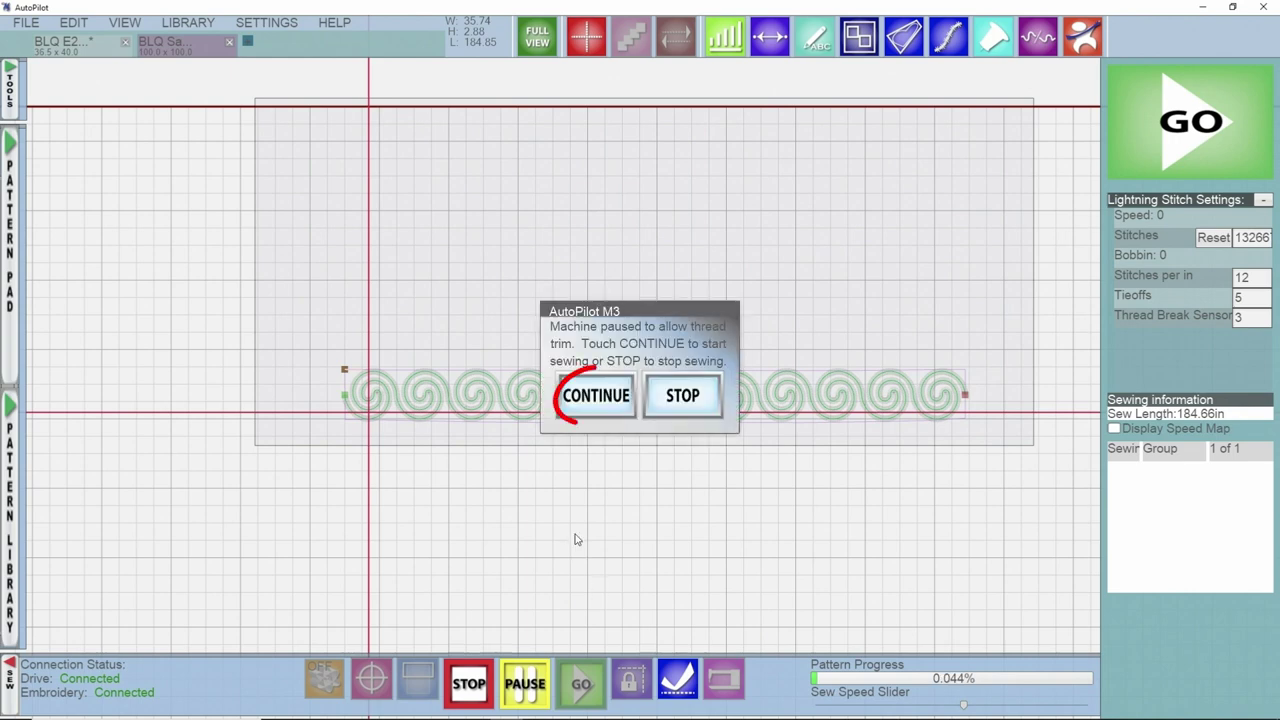
left_click(593, 403)
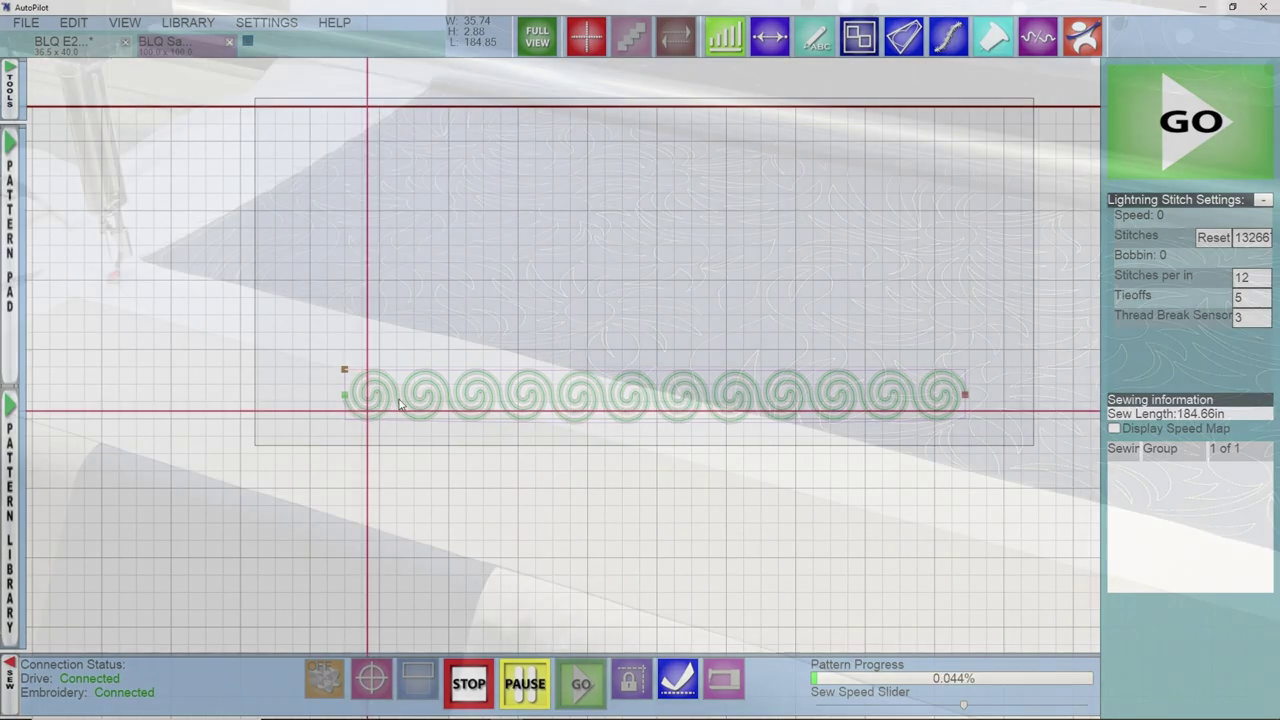